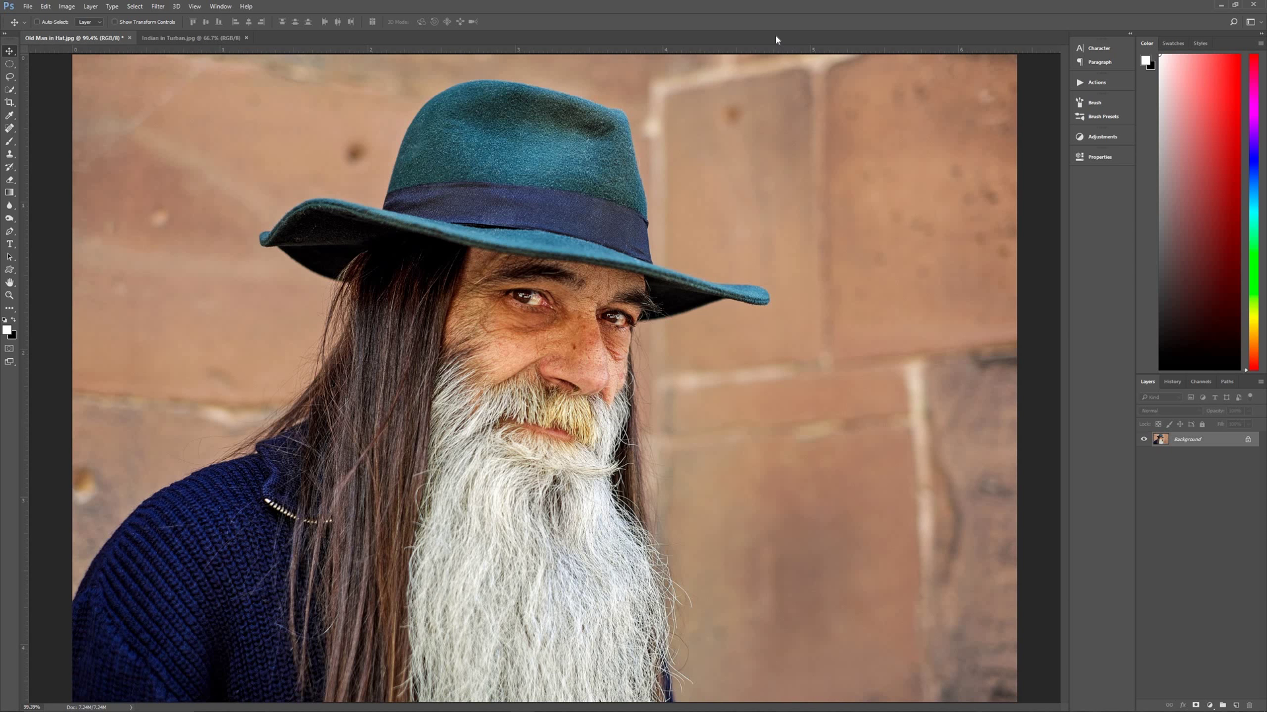
# Start recording a new action named "Dragan Effect" in the GeekMan Save Actions set.
pyautogui.click(220, 6)
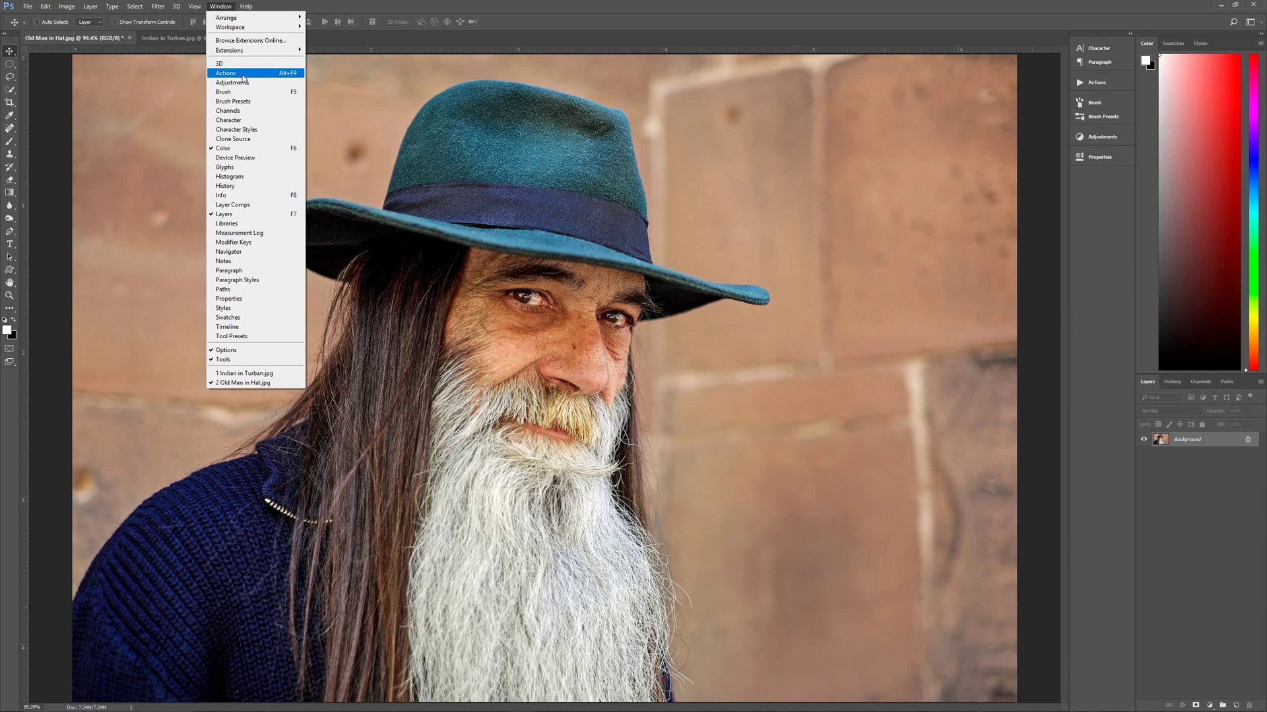
pyautogui.click(242, 74)
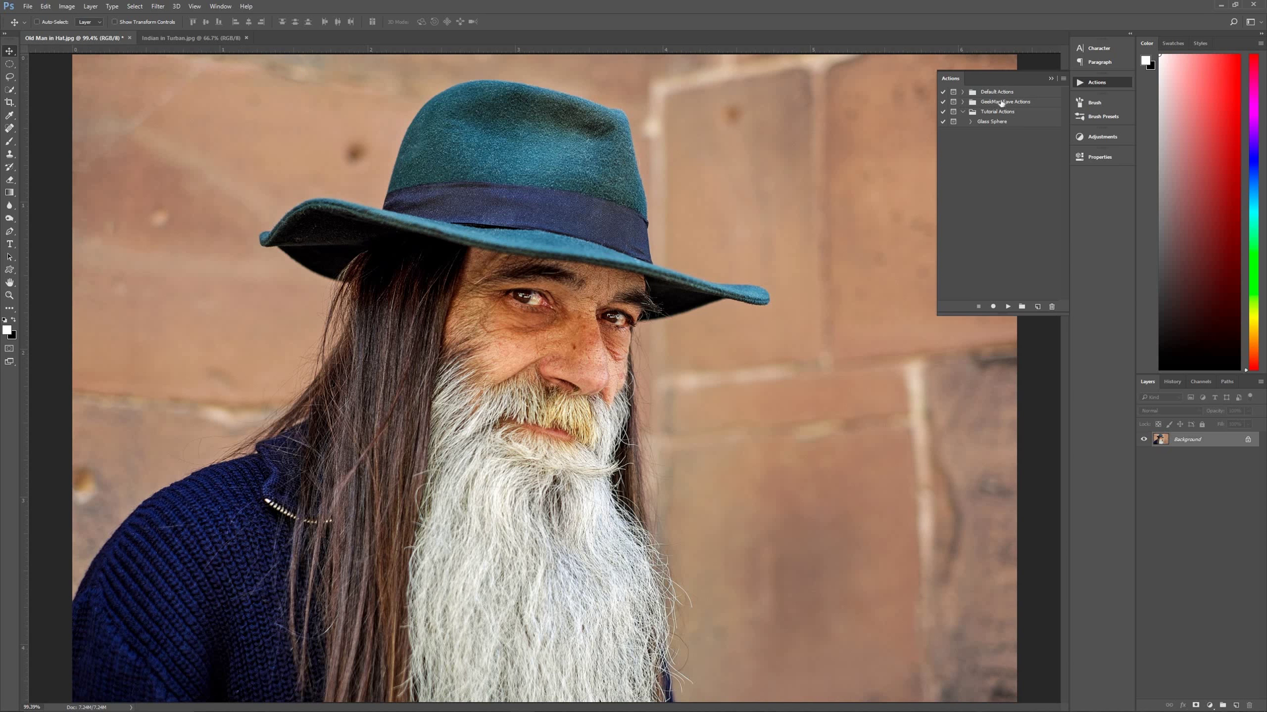
pyautogui.click(1037, 307)
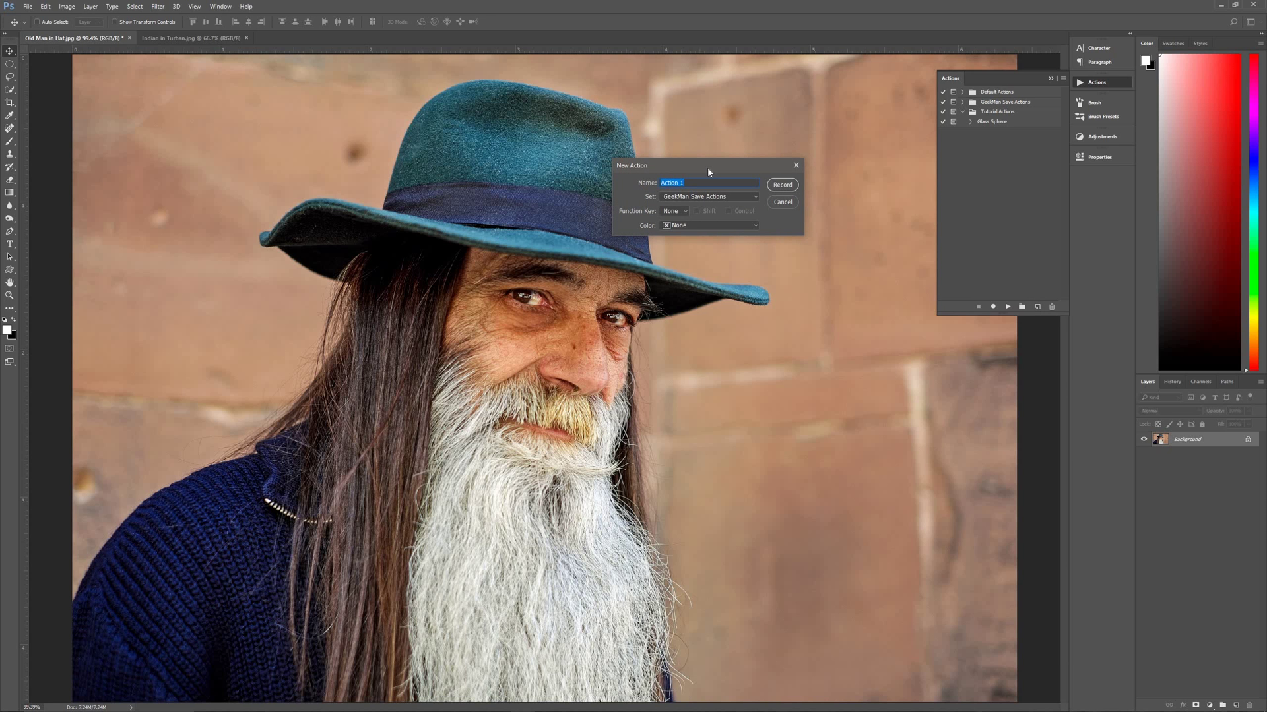
pyautogui.write('Dragan')
pyautogui.click(783, 185)
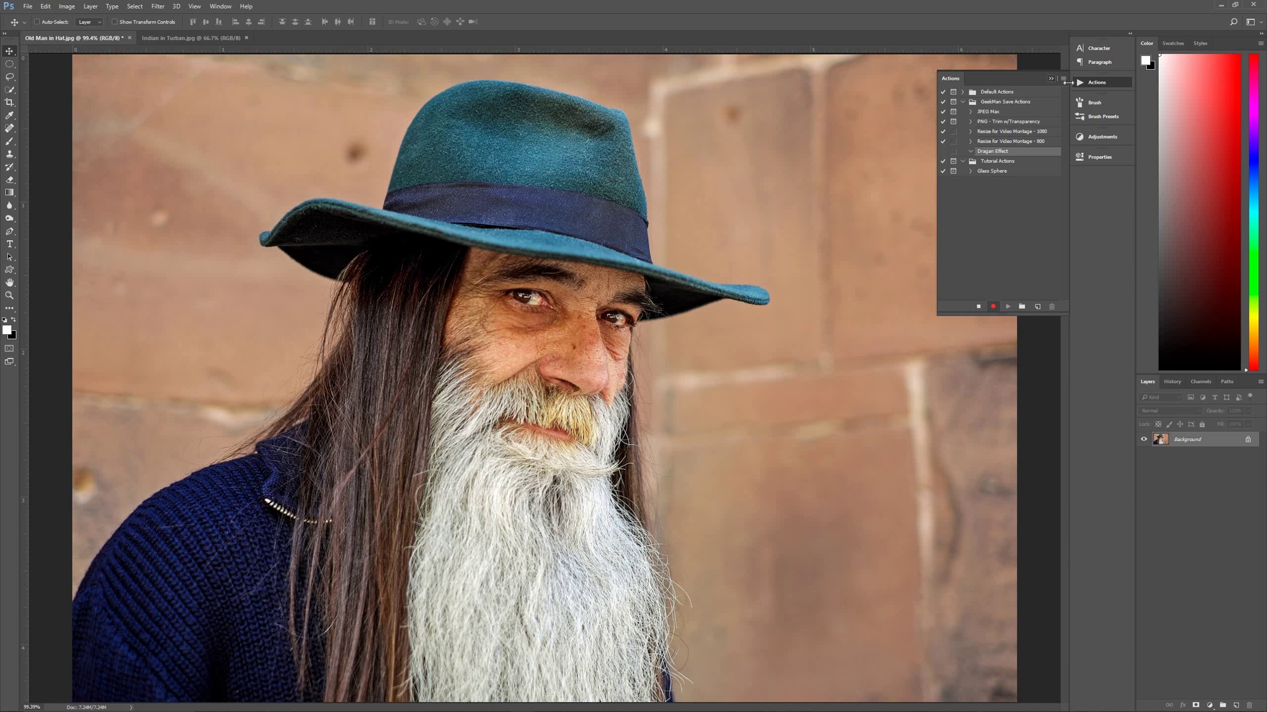
pyautogui.click(1052, 80)
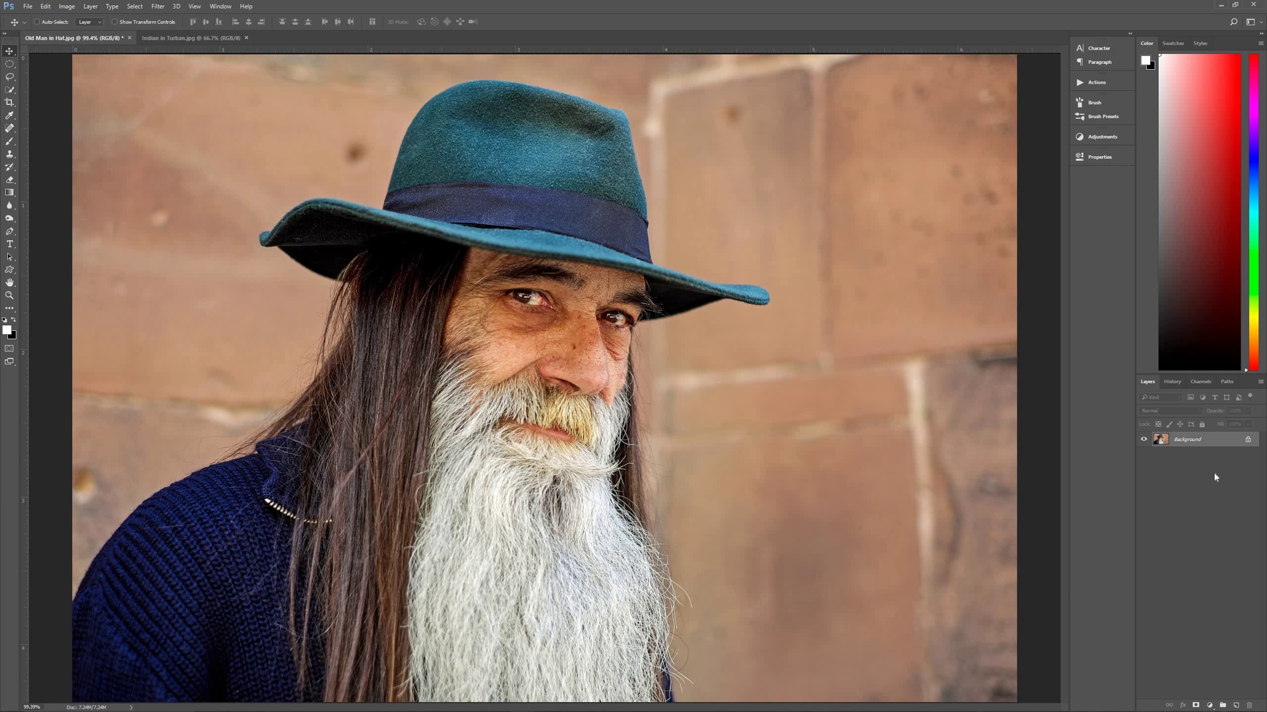
# Duplicate the Background layer and name the copy "Details".
pyautogui.hotkey('ctrl', 'j')
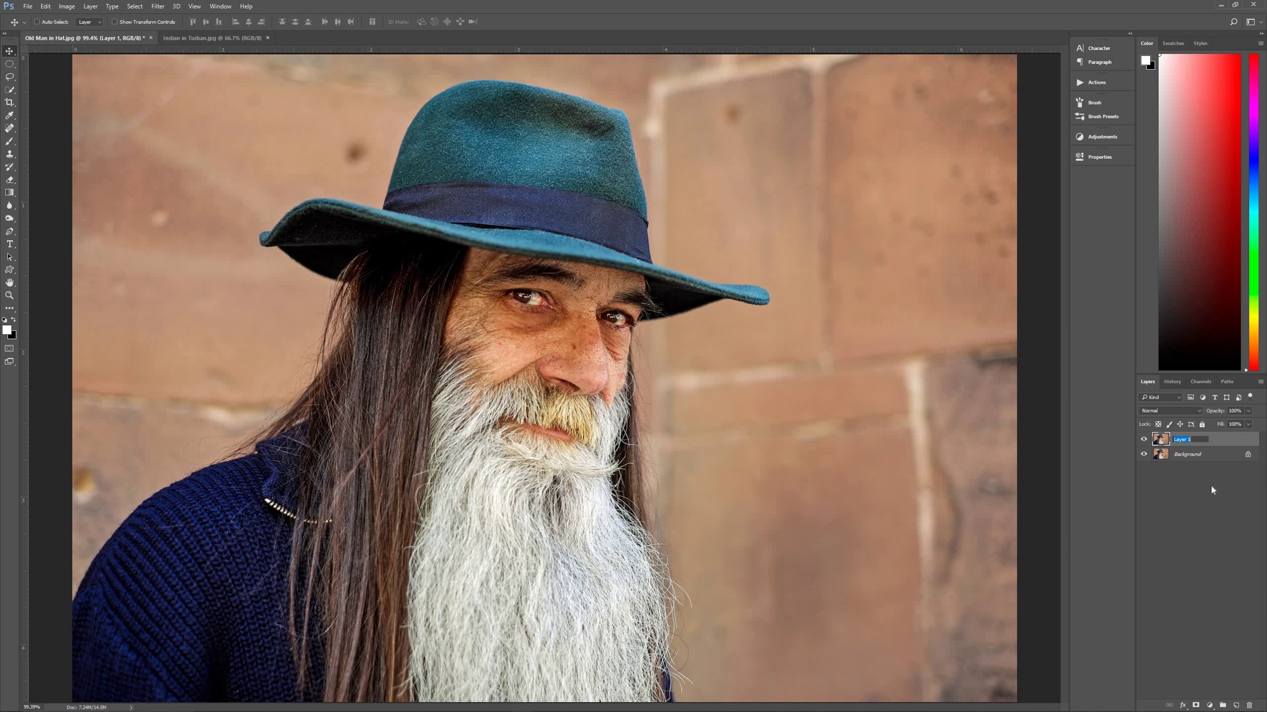
pyautogui.write('Details')
pyautogui.click(1208, 440)
# Apply a High Pass filter with a 6-pixel radius to the Details layer and set its blend mode to Overlay.
pyautogui.click(158, 6)
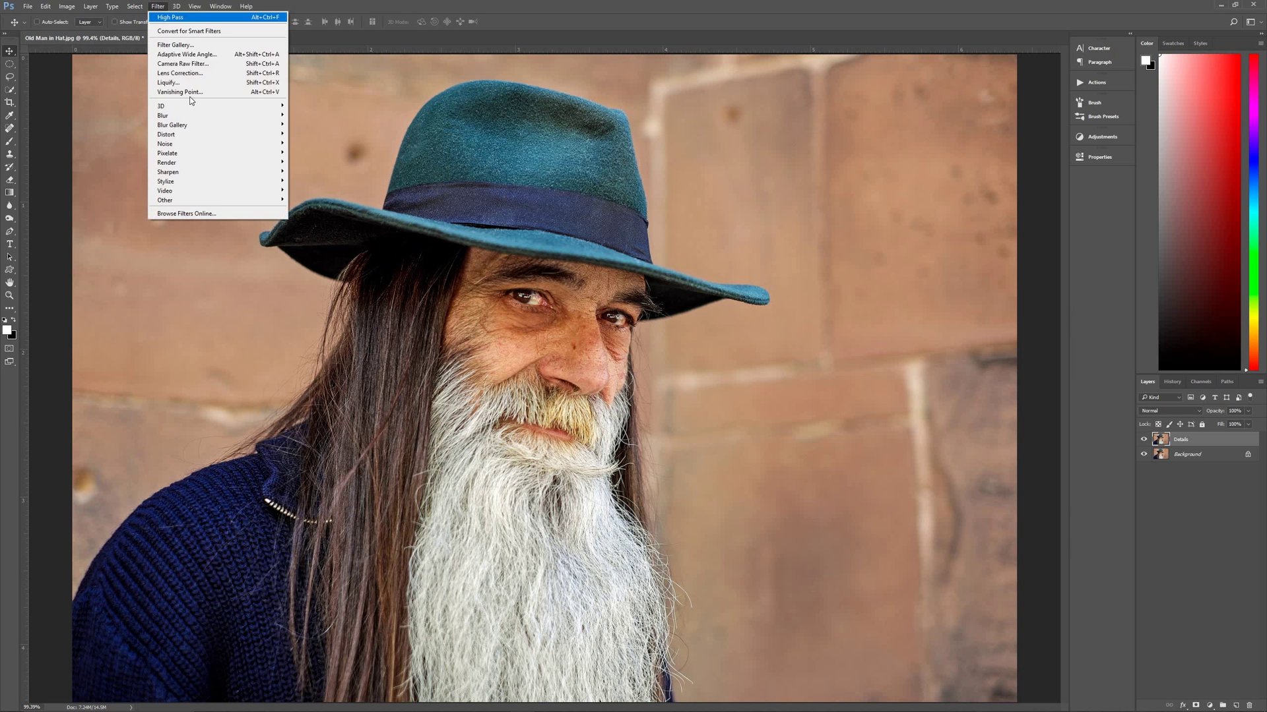
pyautogui.moveTo(271, 200)
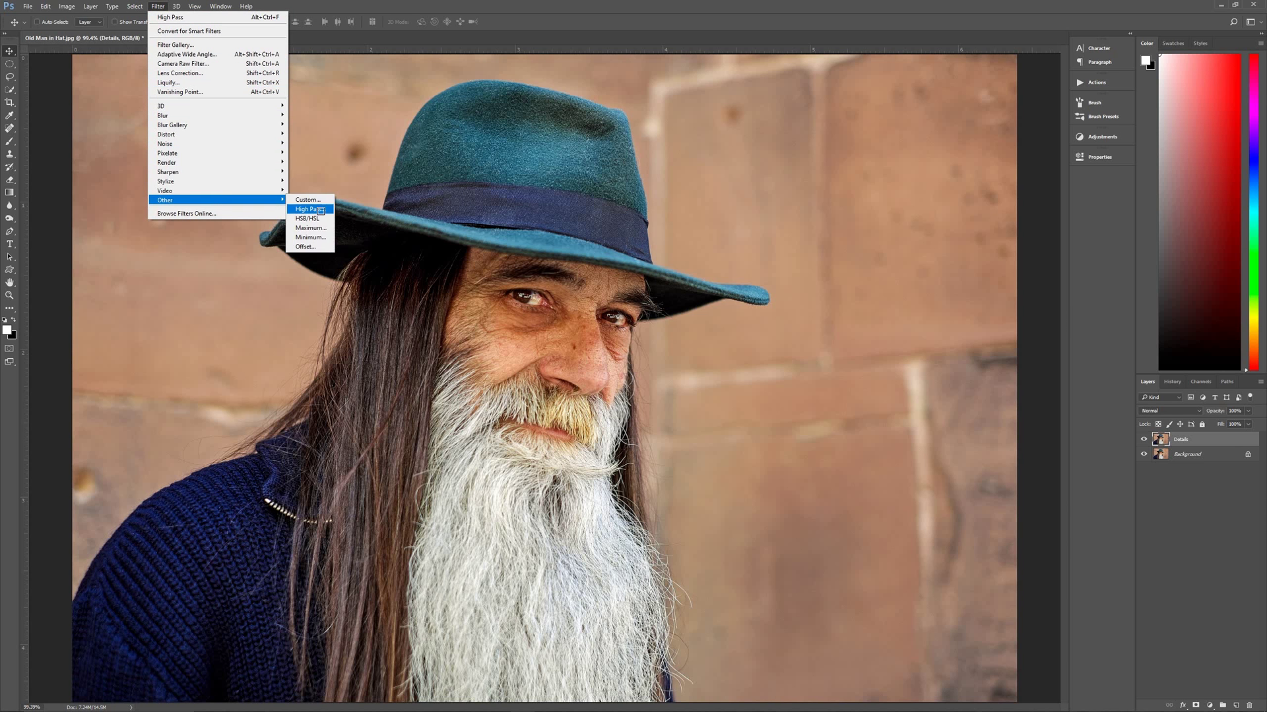
pyautogui.click(310, 209)
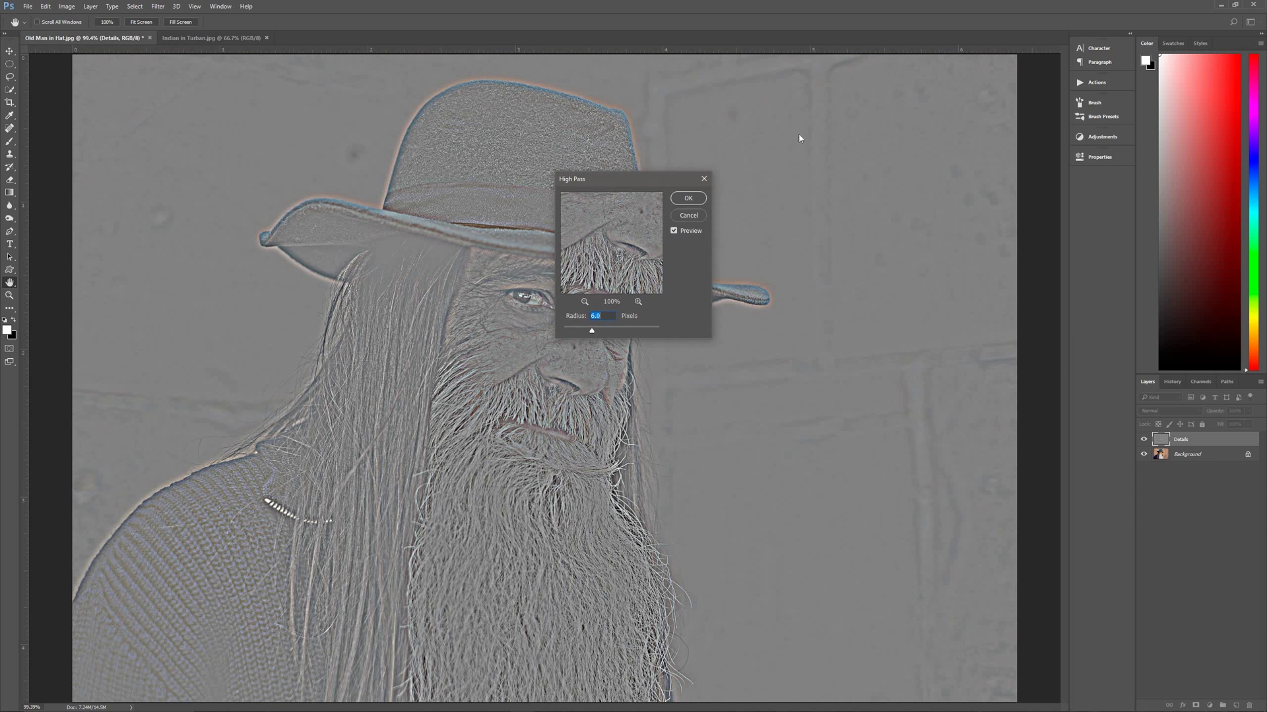
pyautogui.moveTo(798, 148); pyautogui.dragTo(800, 126)
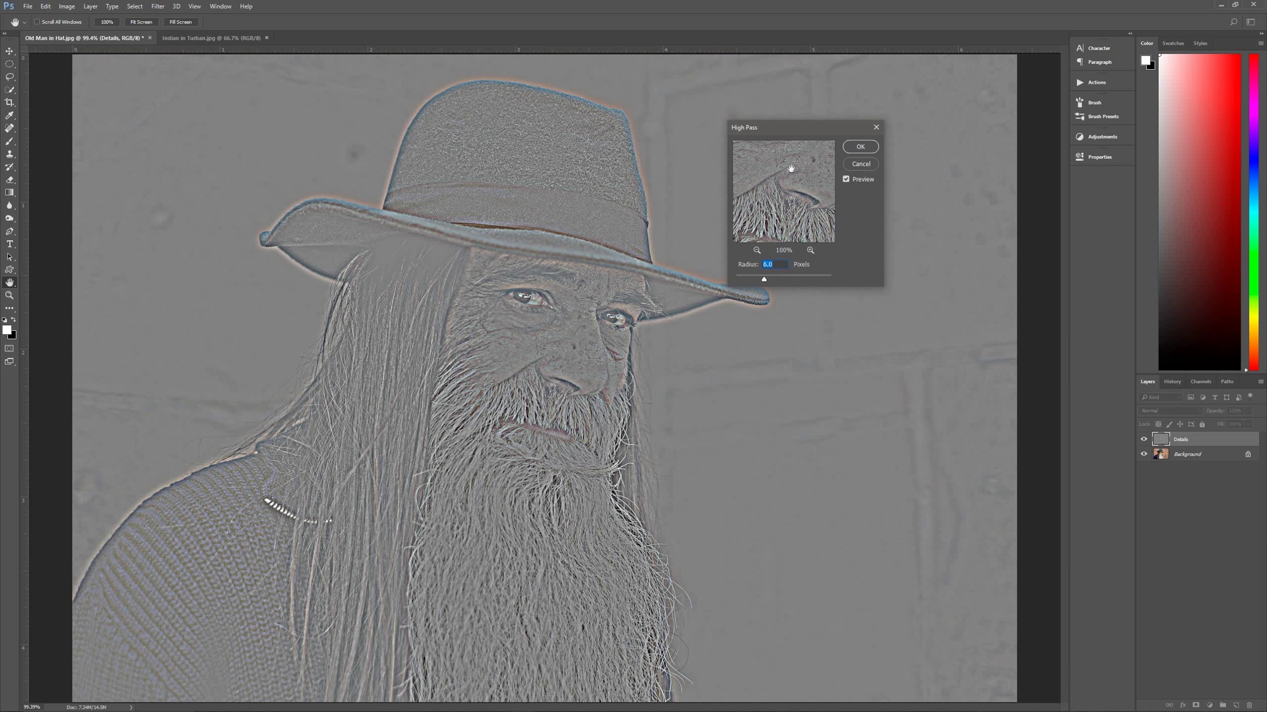
pyautogui.moveTo(794, 199)
pyautogui.mouseDown()
pyautogui.moveTo(771, 203)
pyautogui.moveTo(784, 190)
pyautogui.mouseUp()
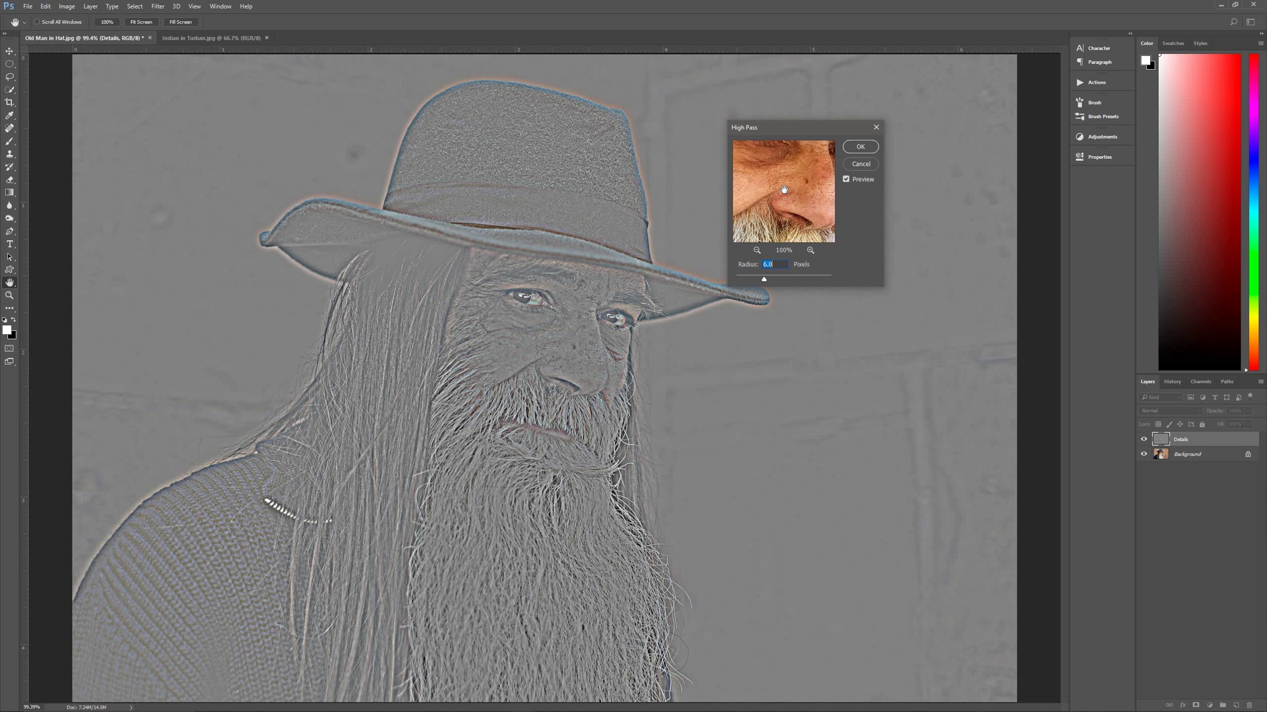
pyautogui.moveTo(785, 190); pyautogui.dragTo(784, 191)
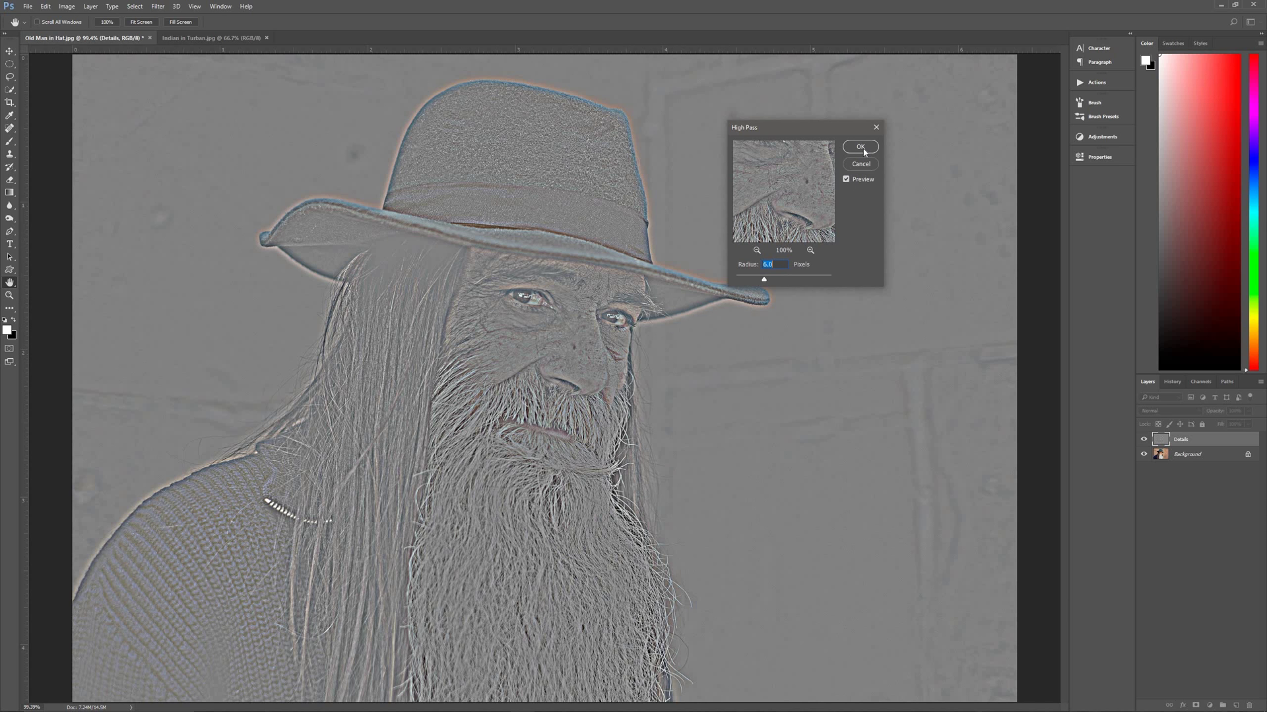
pyautogui.click(861, 147)
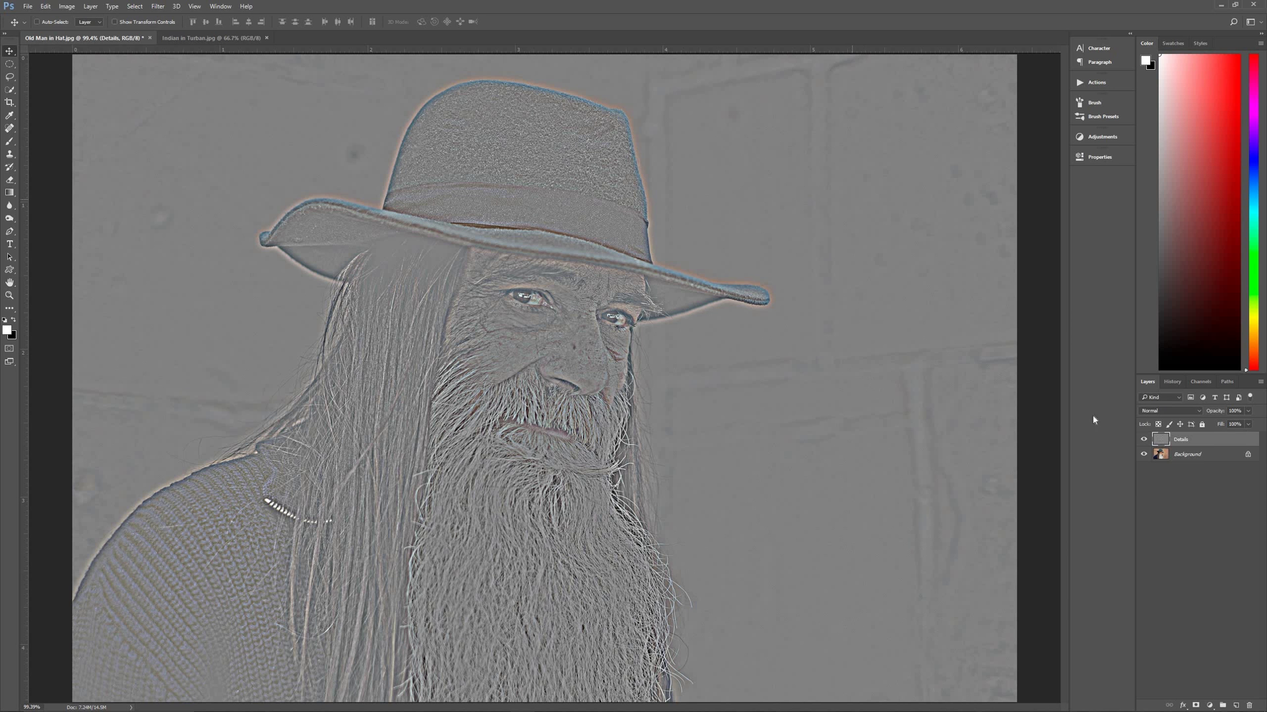
pyautogui.click(1165, 414)
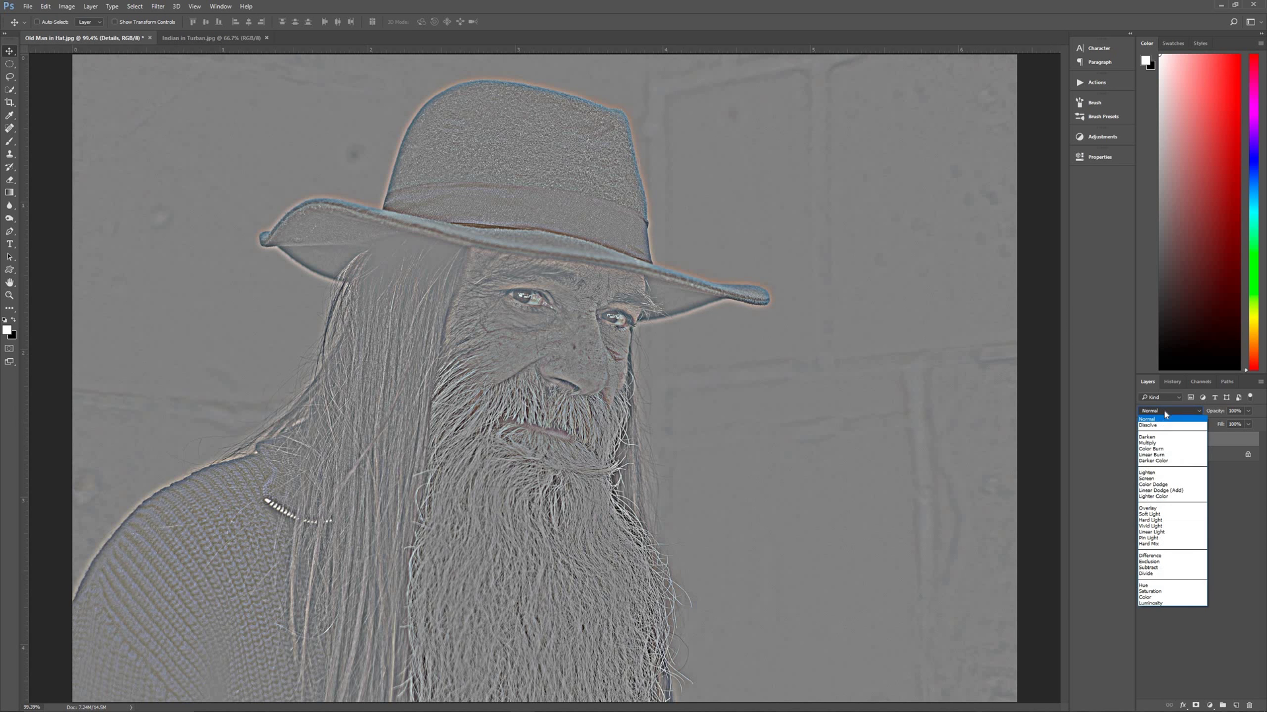
pyautogui.click(1175, 508)
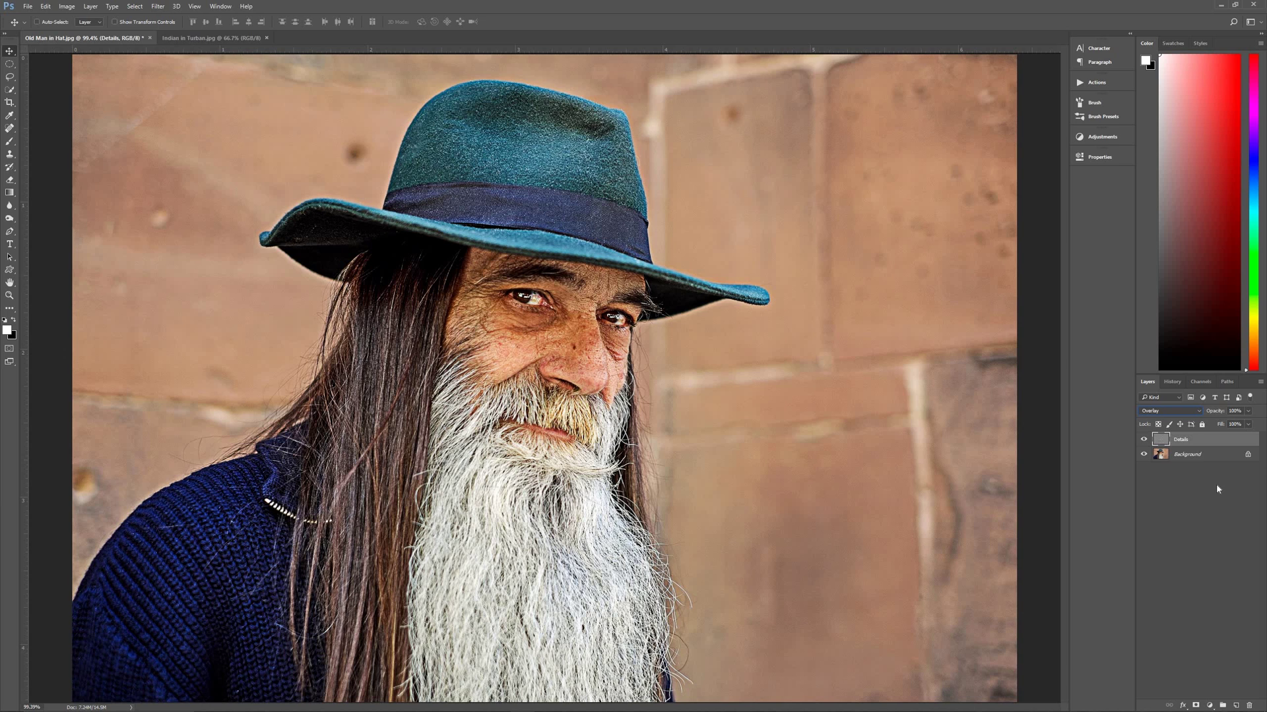
# Duplicate the Details layer and set the copy's opacity to 60%.
pyautogui.hotkey('ctrl', 'j')
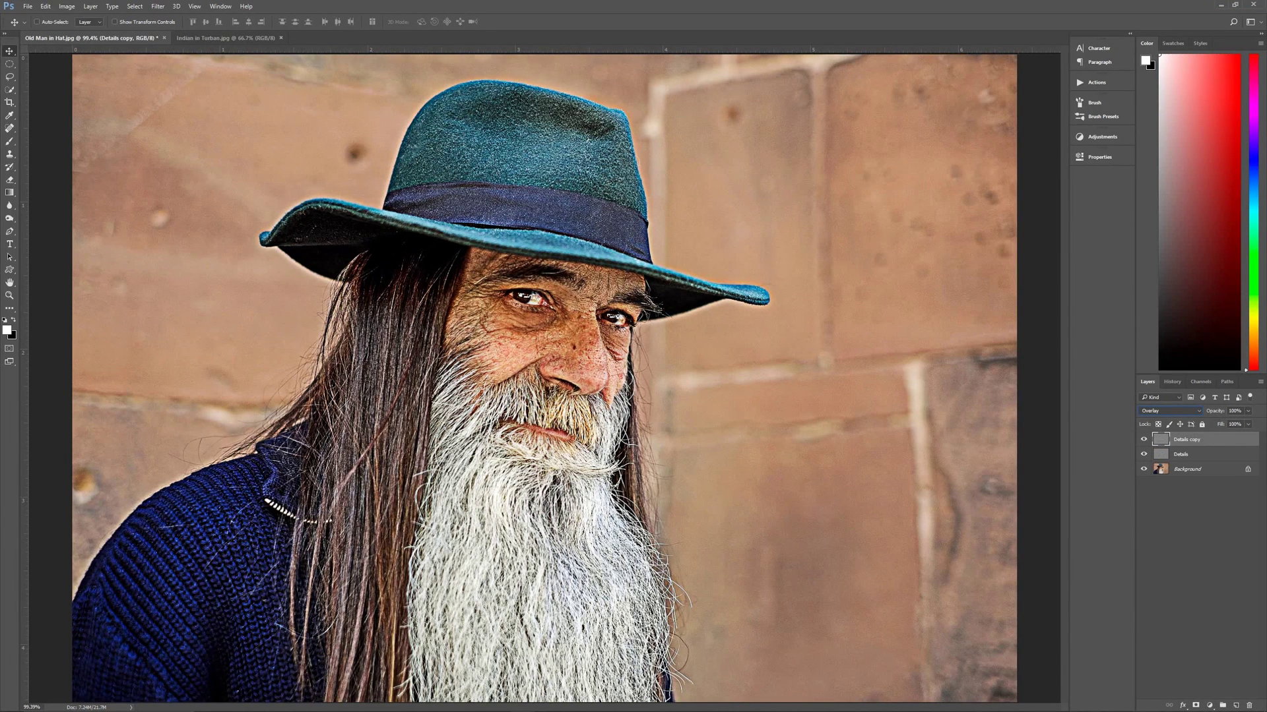
pyautogui.click(1217, 413)
pyautogui.write('60')
pyautogui.press('Up')
pyautogui.press('Up')
# Add a Levels adjustment layer above the Details copy using the Increase Contrast 3 preset.
pyautogui.click(1209, 705)
pyautogui.press('Escape')
pyautogui.click(1210, 706)
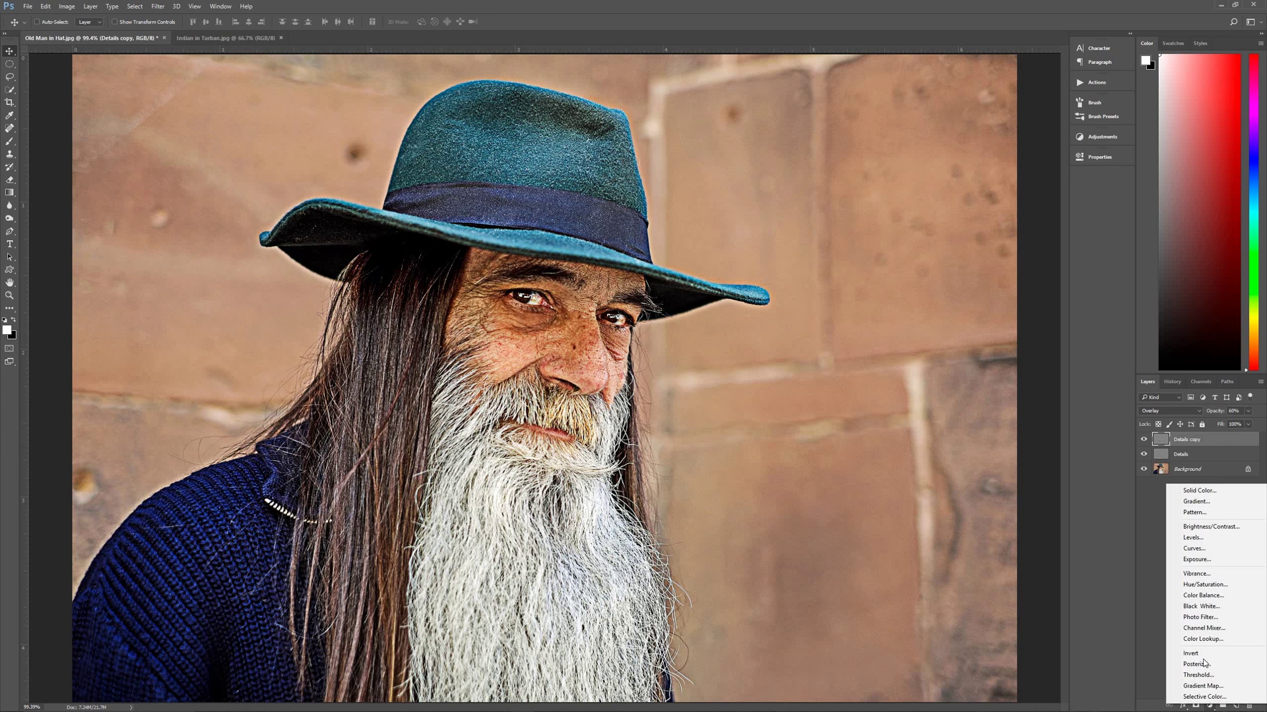
pyautogui.click(1193, 538)
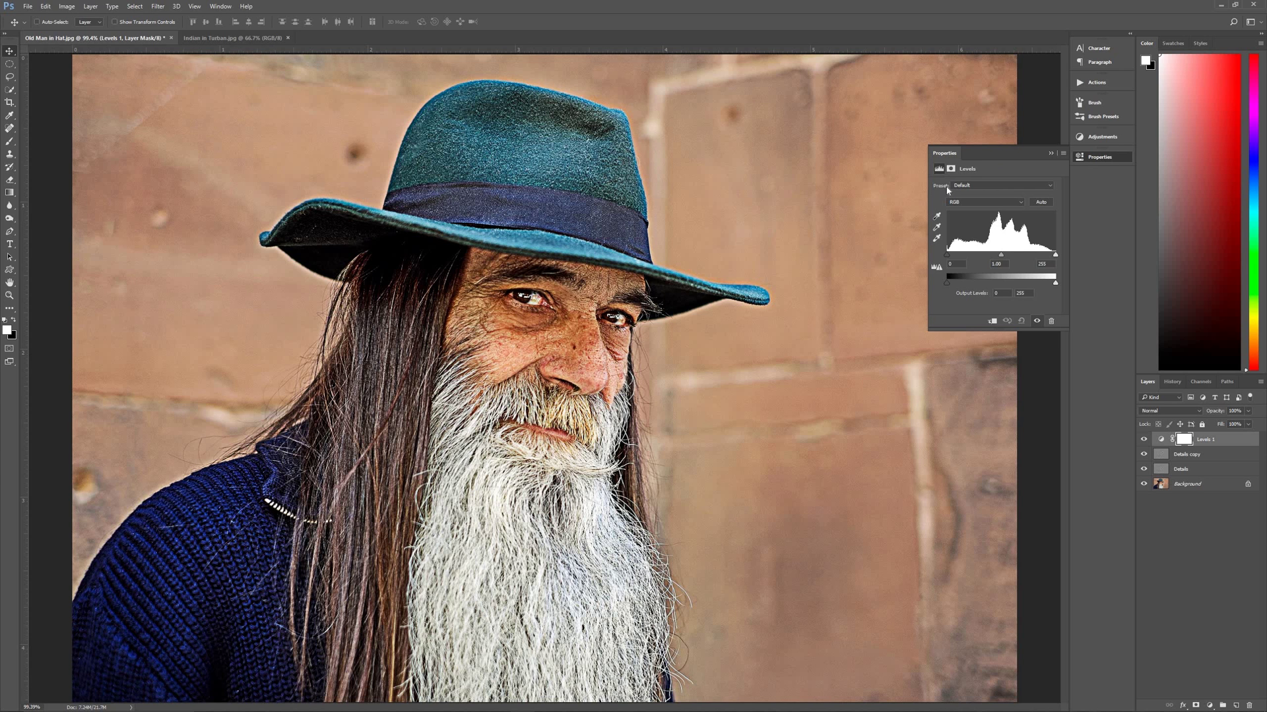
pyautogui.click(989, 187)
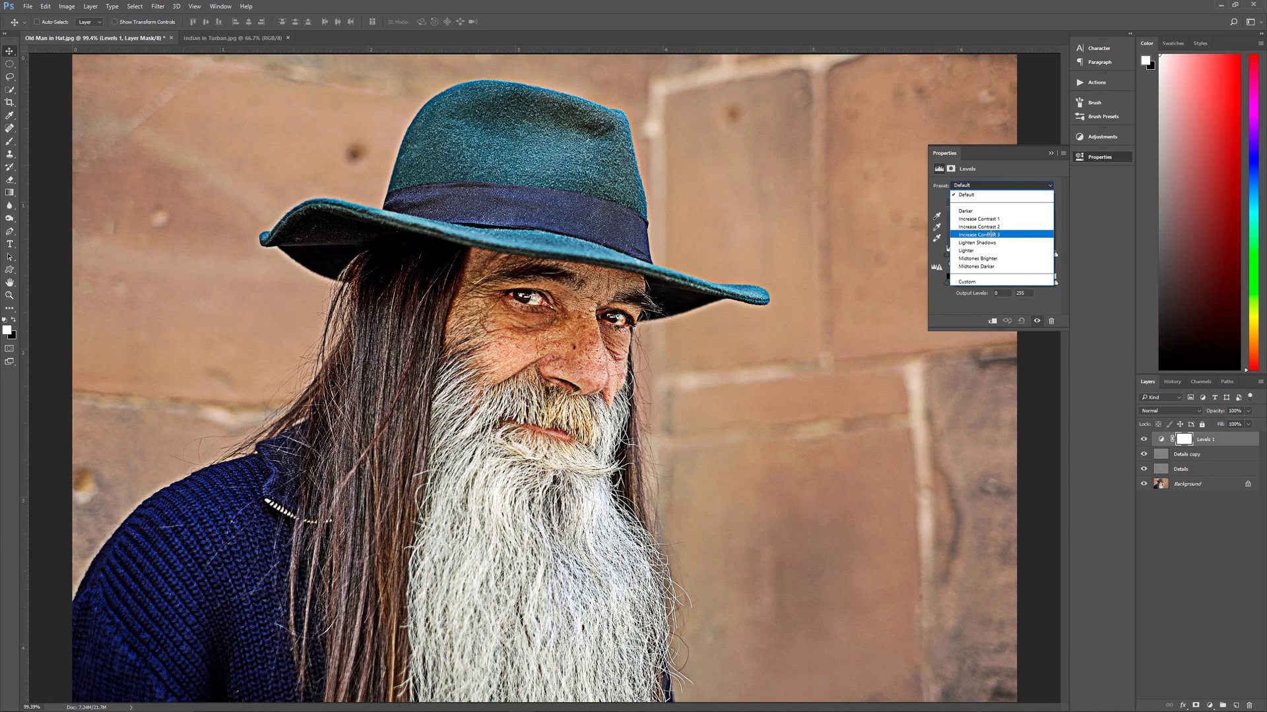
pyautogui.click(992, 235)
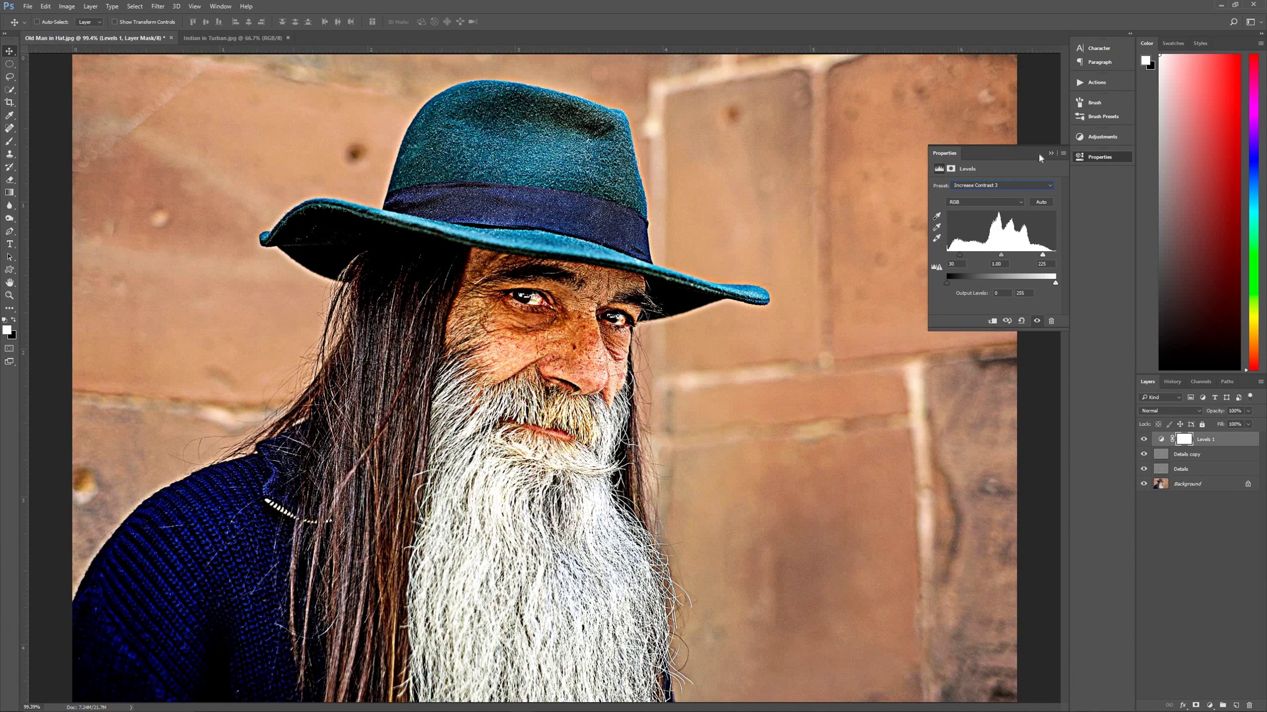
# Add a Hue/Saturation adjustment layer above the Levels layer using the Old Style preset.
pyautogui.click(1210, 705)
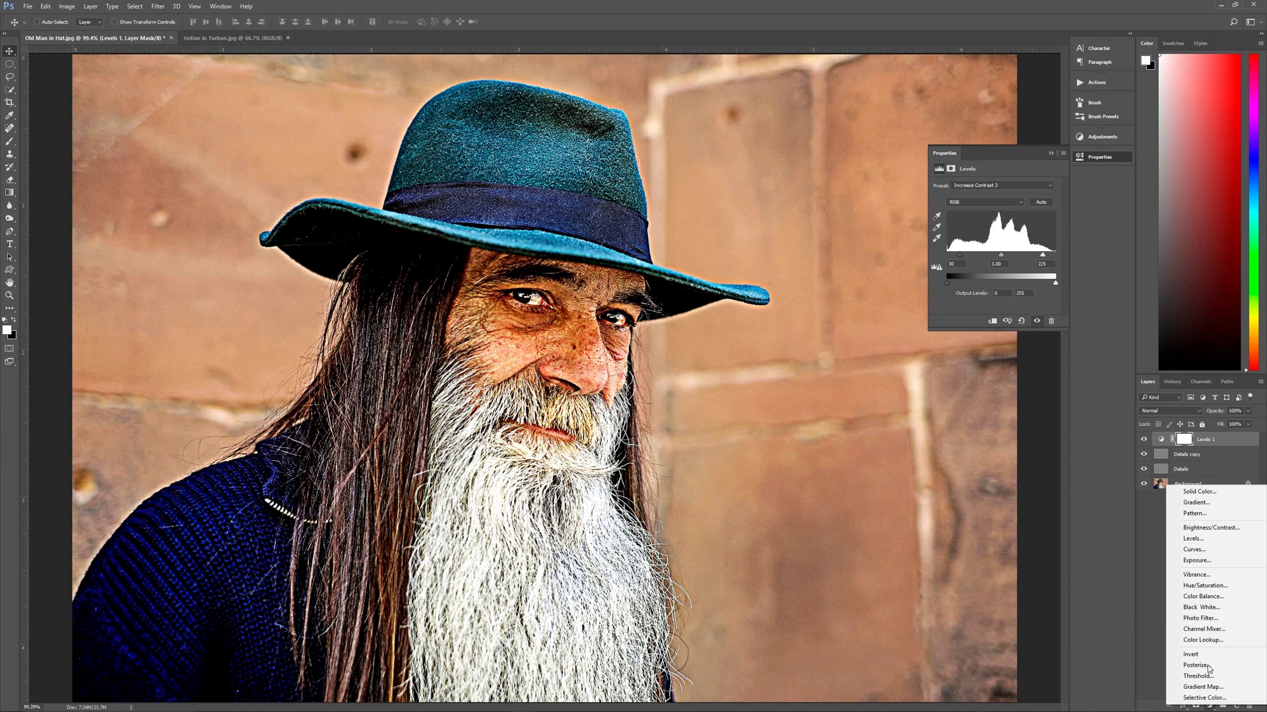
pyautogui.click(1220, 586)
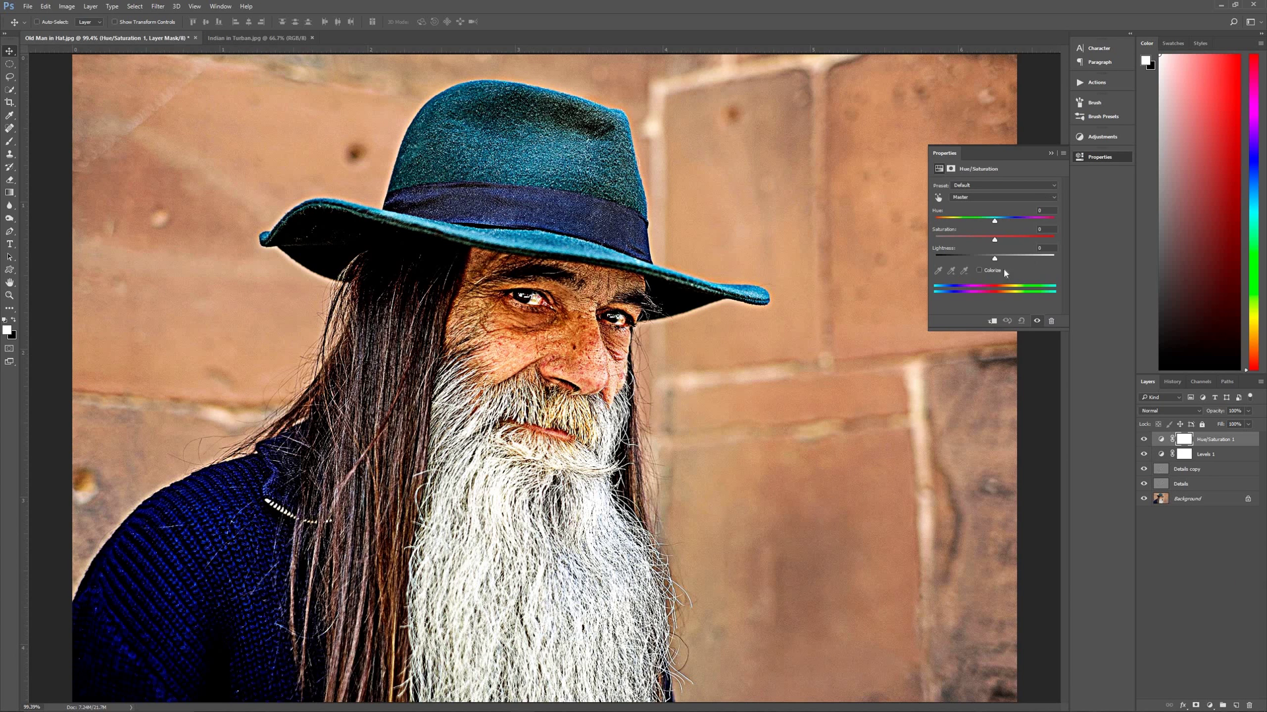
pyautogui.click(970, 186)
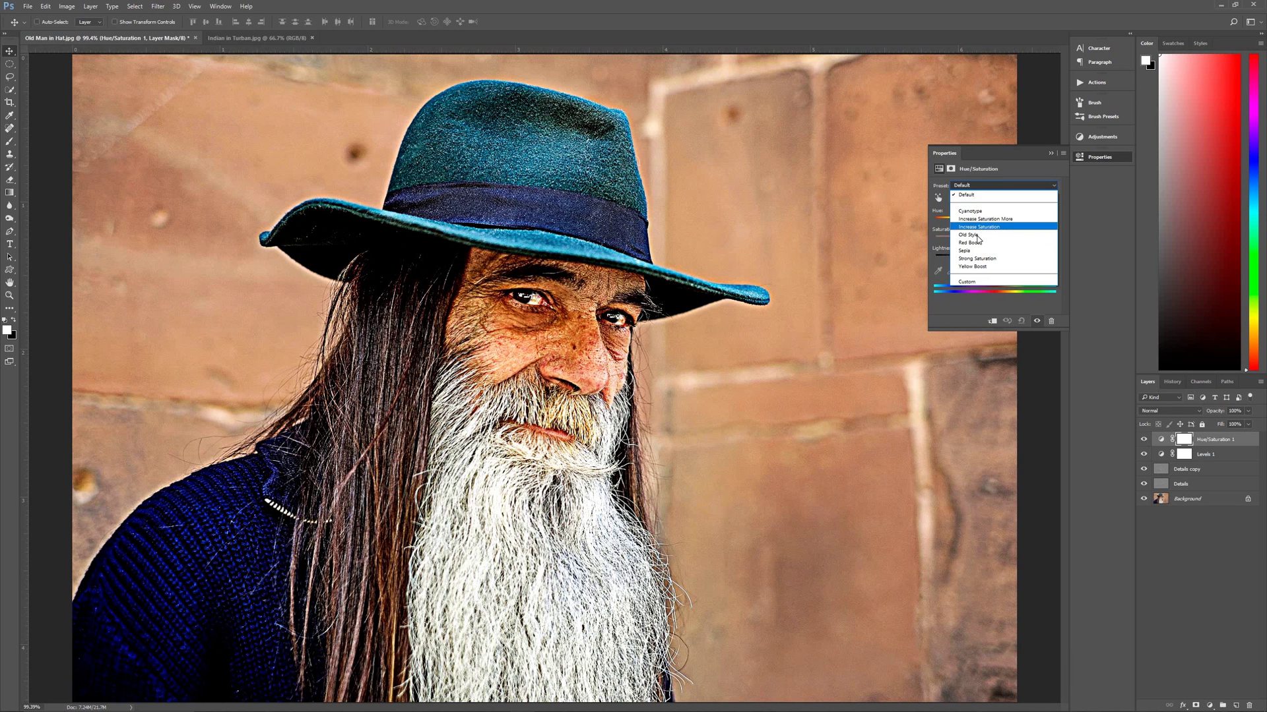
pyautogui.press('Return')
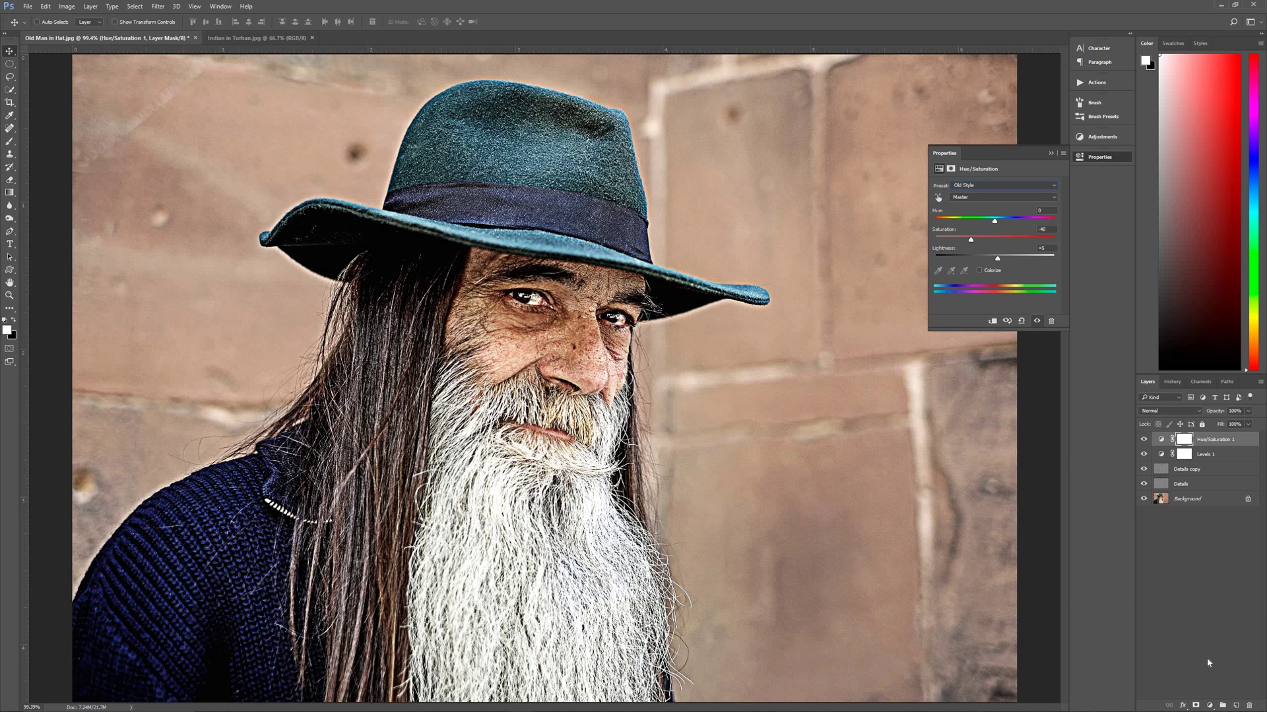
# Add a Curves adjustment layer above the Hue/Saturation layer using the Darker (RGB) preset.
pyautogui.click(1211, 704)
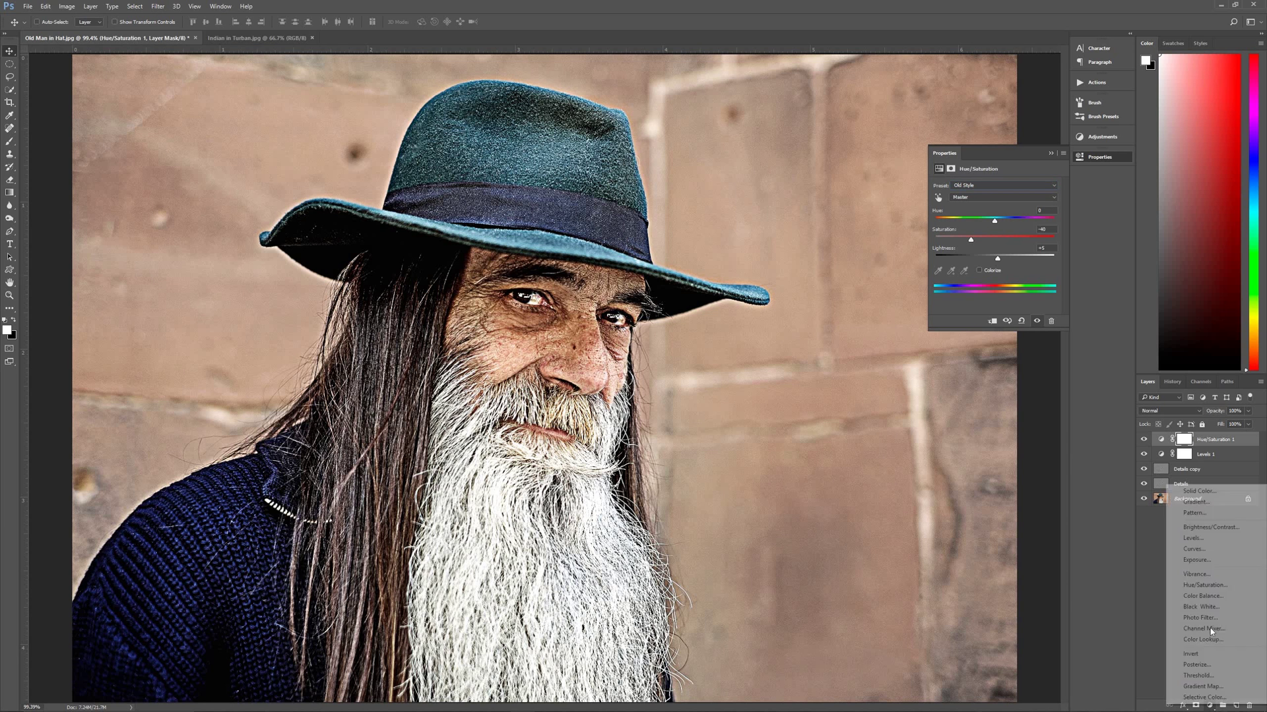
pyautogui.click(1195, 549)
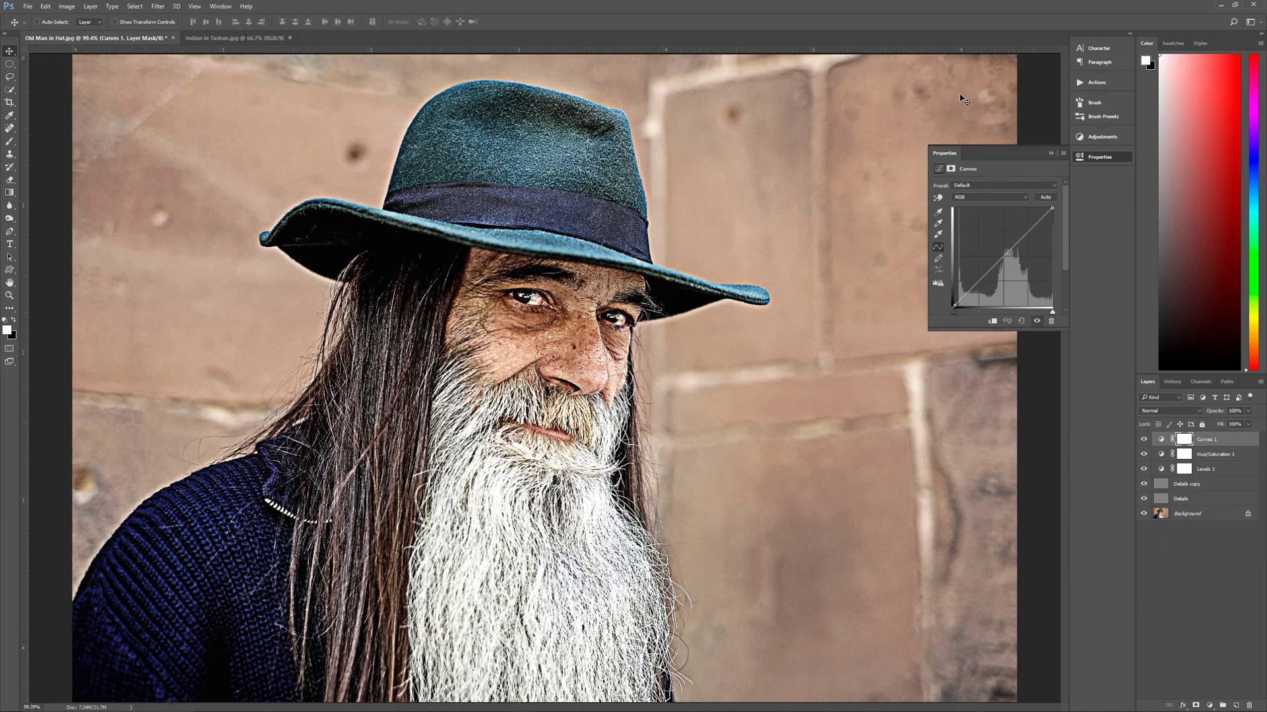
pyautogui.click(970, 186)
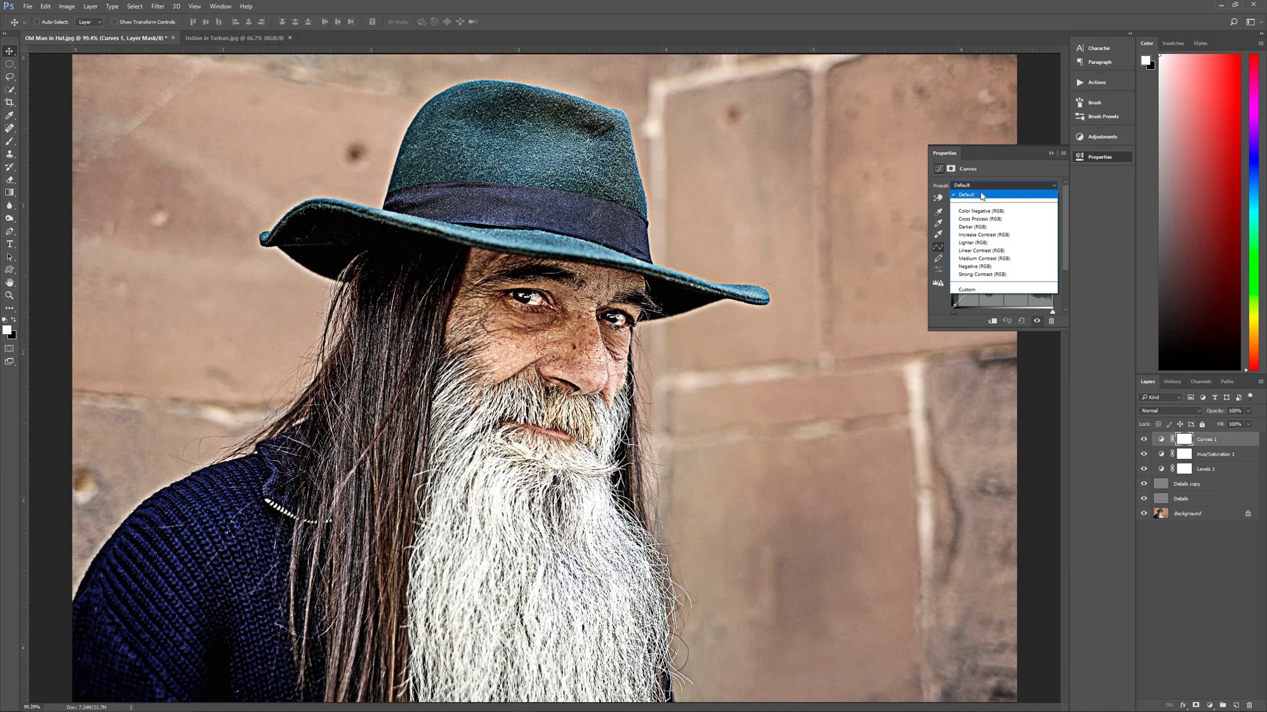
pyautogui.click(983, 228)
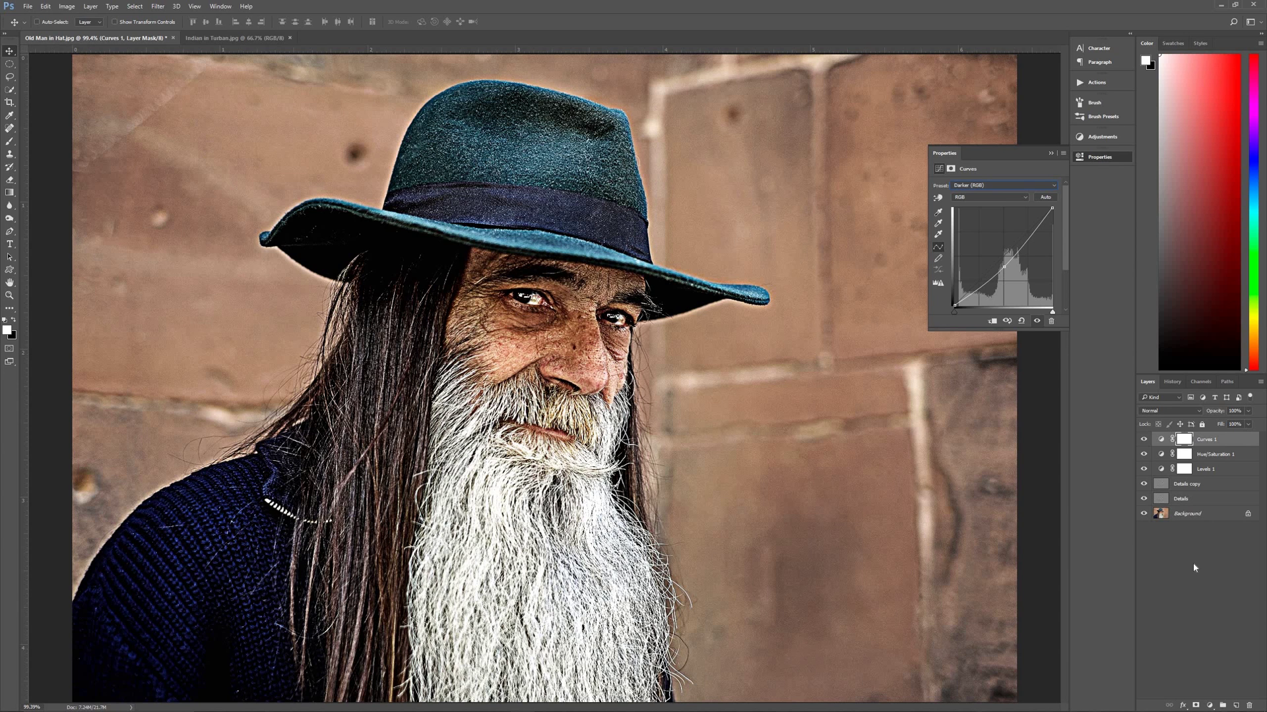
# Add a Black & White adjustment layer with the Lighter preset and set the layer's opacity to 60%.
pyautogui.click(1210, 705)
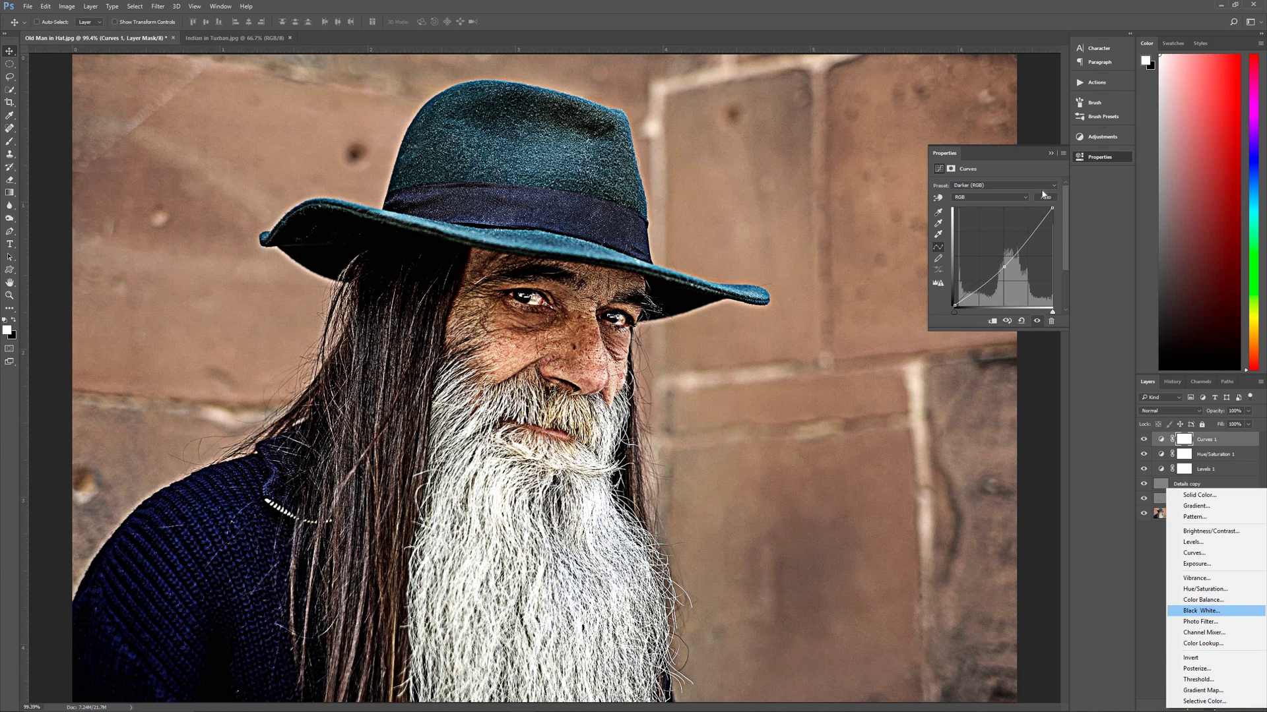
pyautogui.click(1214, 612)
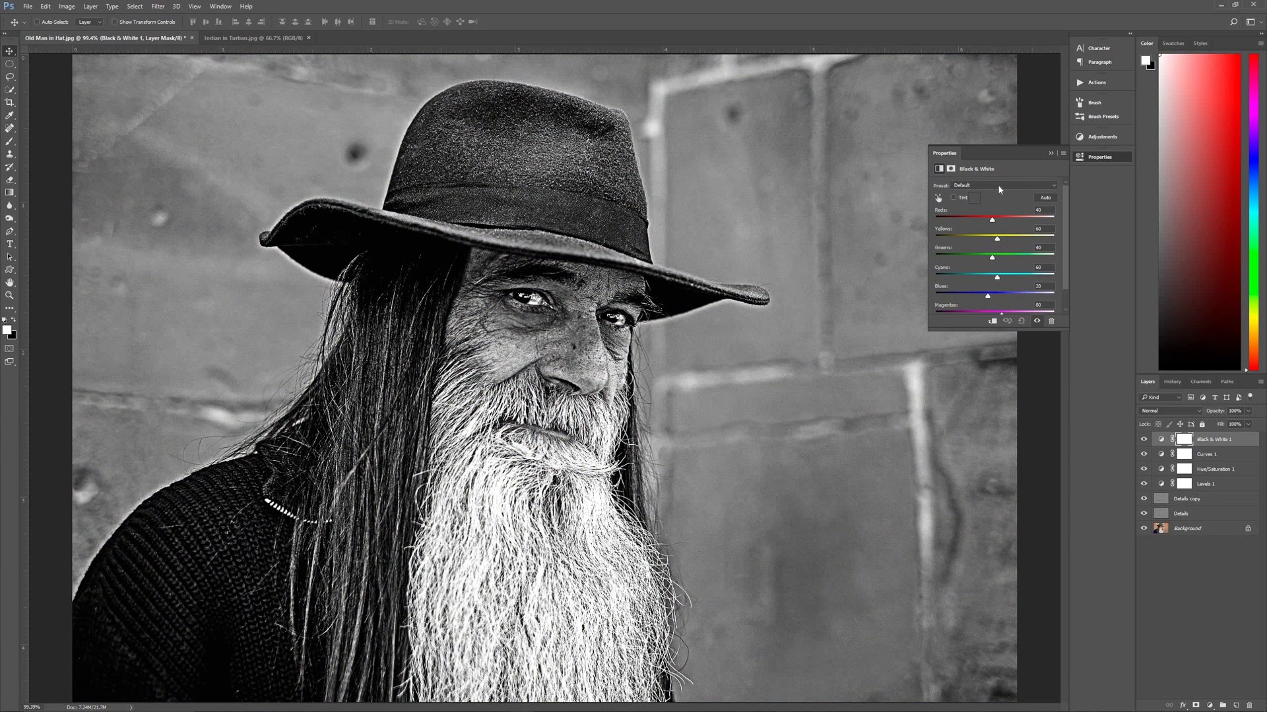
pyautogui.click(998, 188)
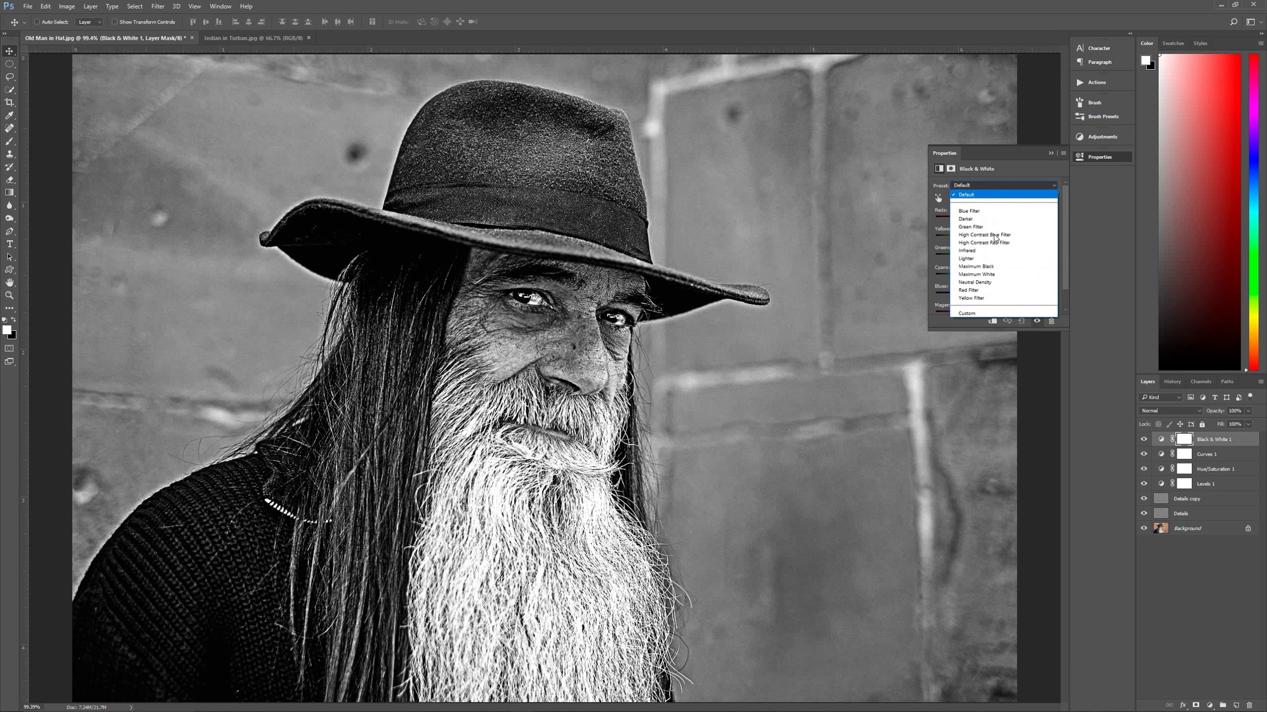
pyautogui.click(987, 258)
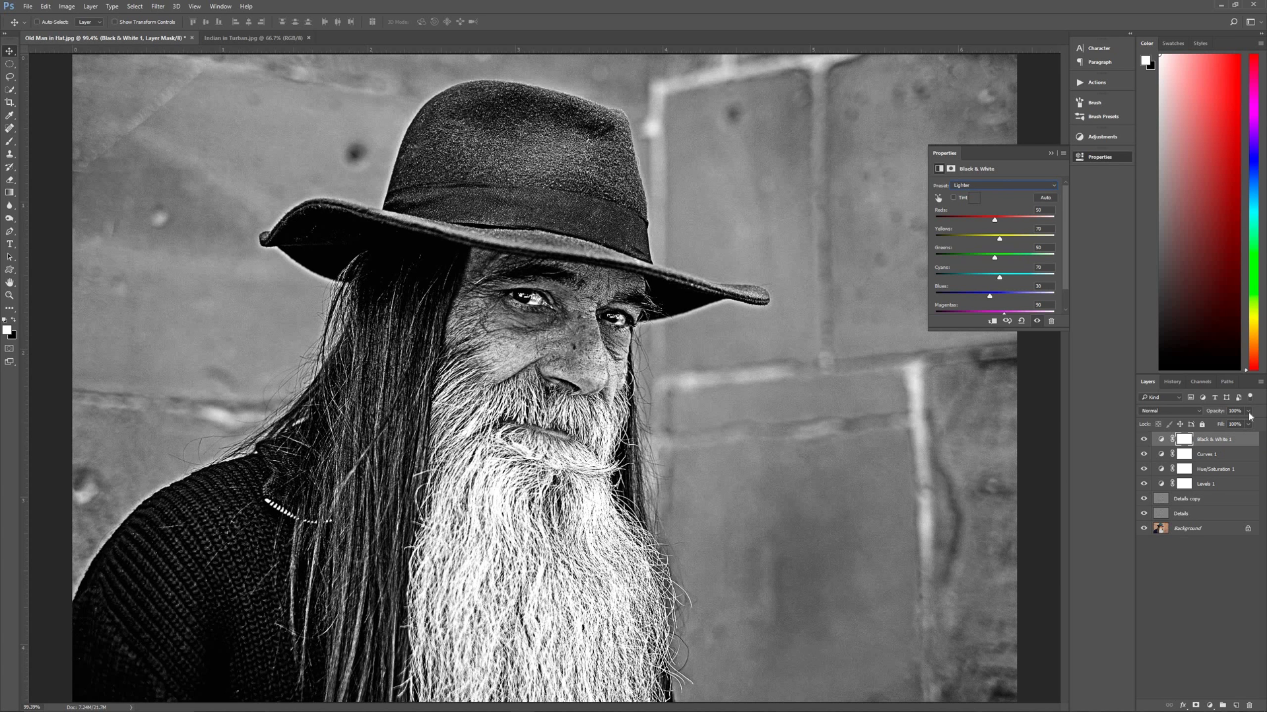
pyautogui.hotkey('ctrl', '2')
# Add a Color Lookup adjustment layer using the Crisp_Warm.look 3DLUT and set the layer's opacity to 60%.
pyautogui.click(1210, 704)
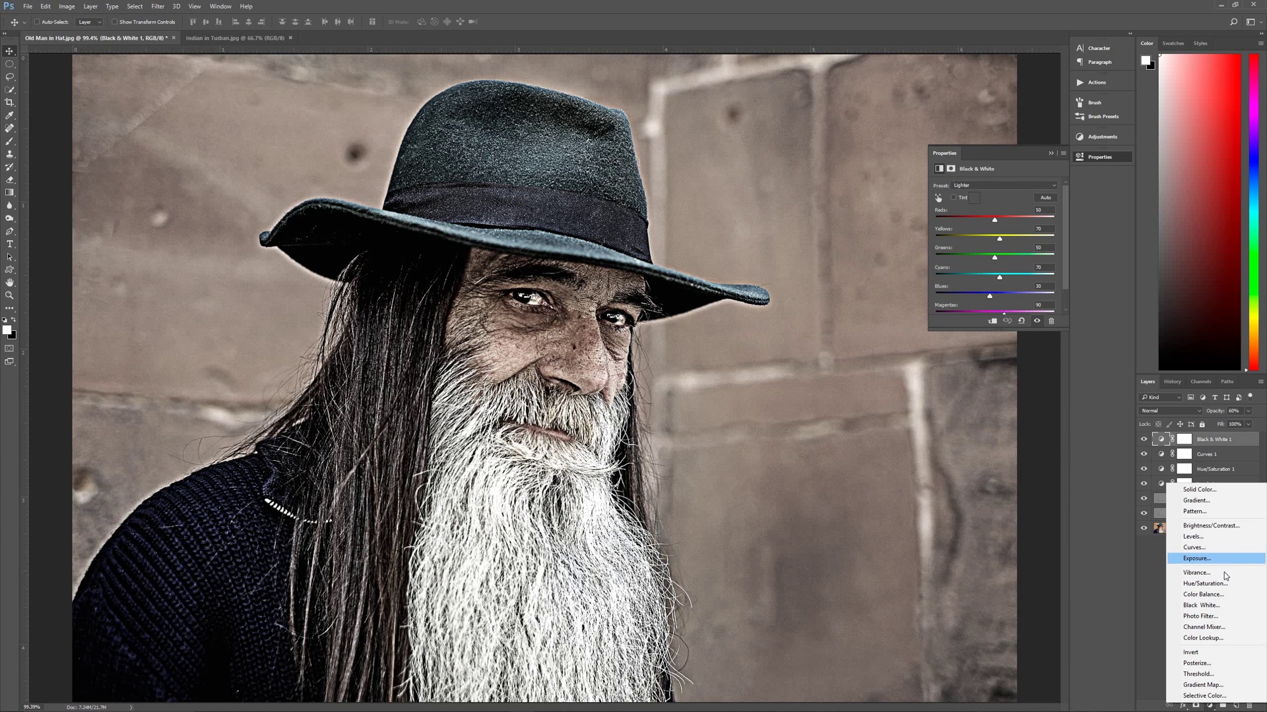
pyautogui.click(1202, 638)
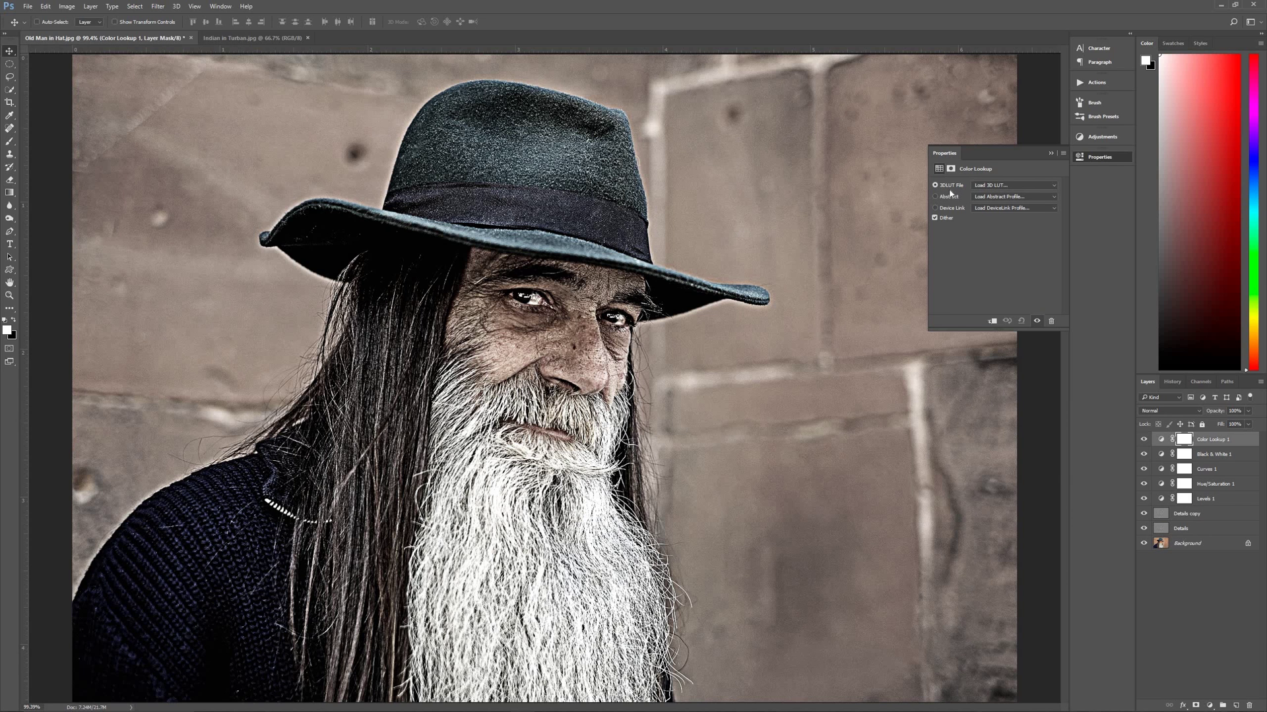
pyautogui.click(1000, 187)
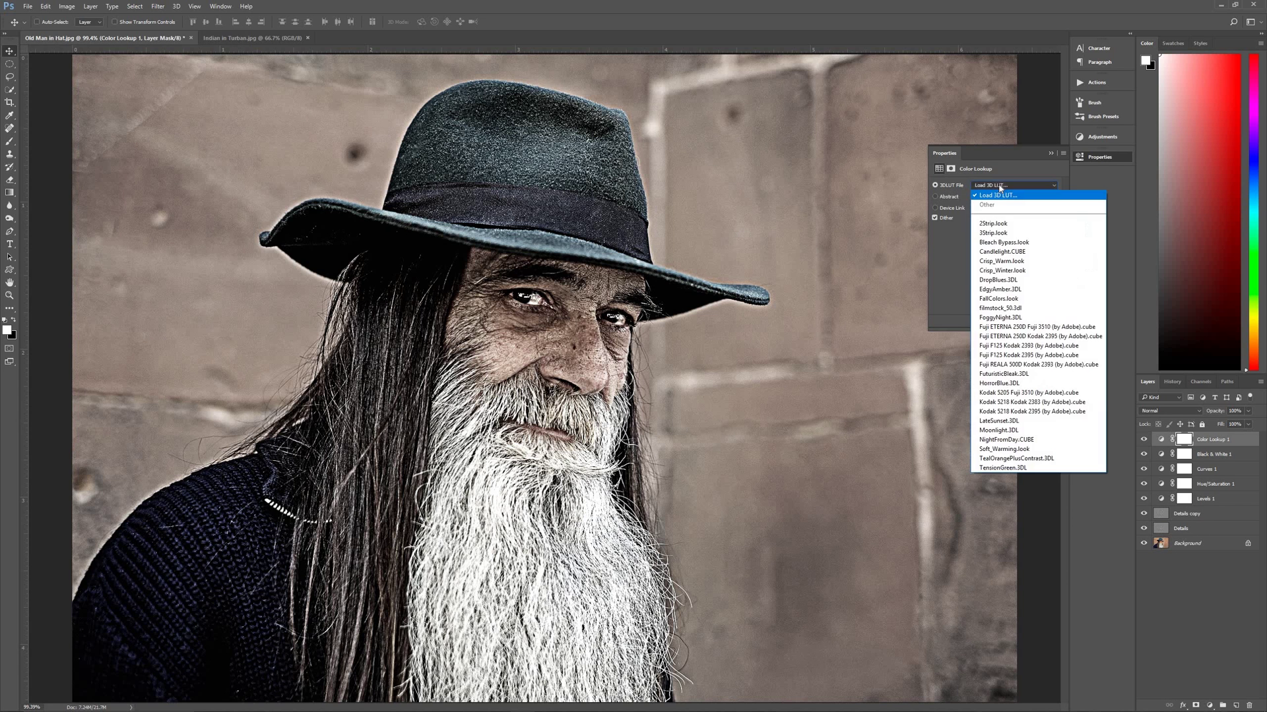
pyautogui.click(1016, 261)
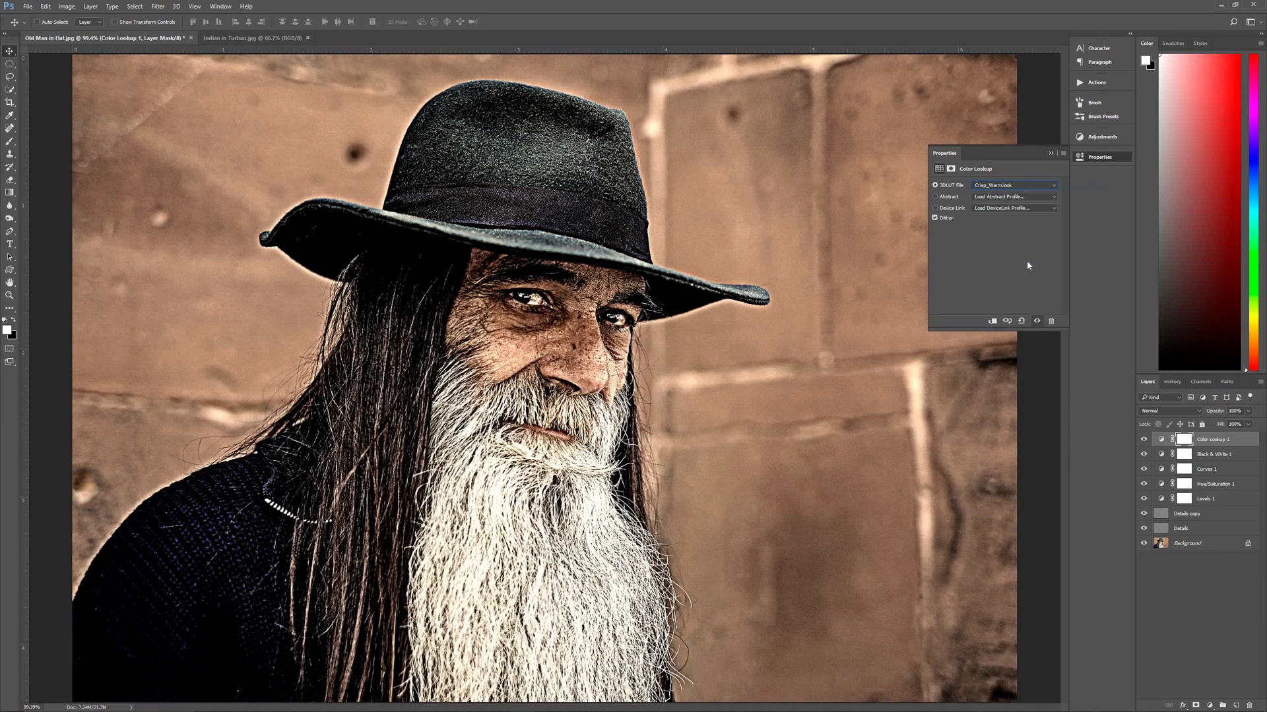
pyautogui.click(1049, 154)
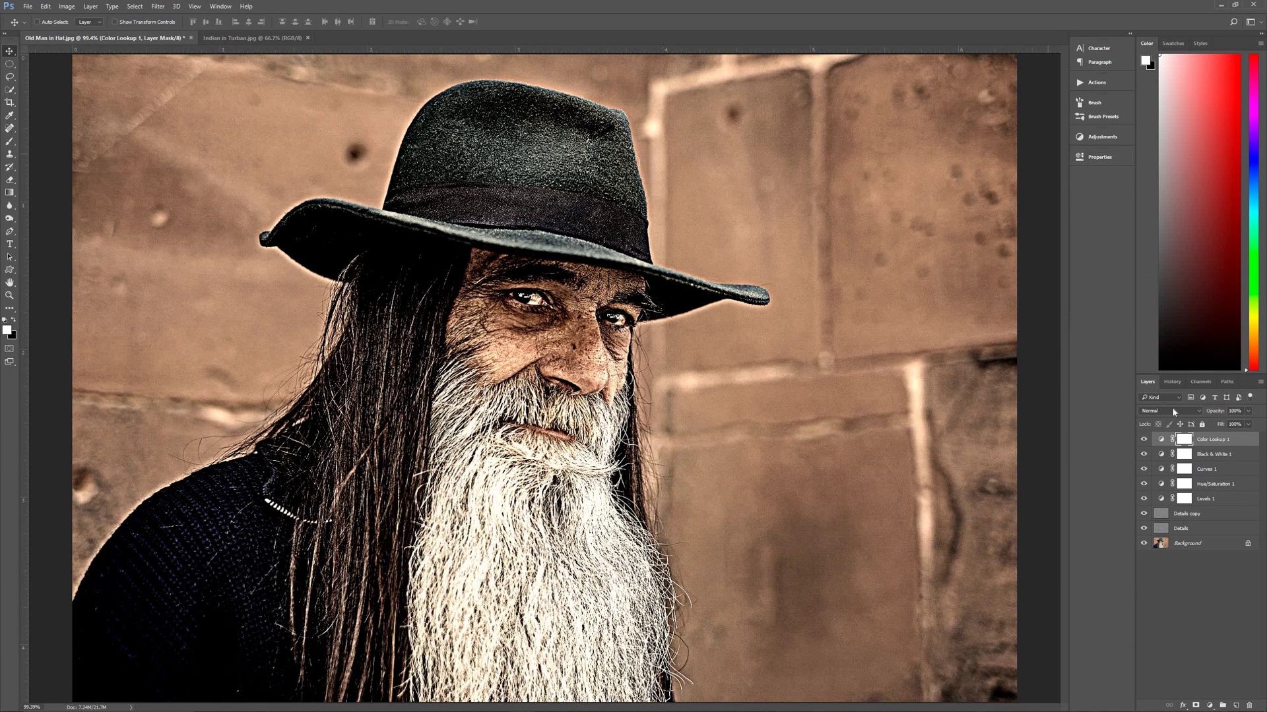
pyautogui.click(1239, 442)
pyautogui.press('6')
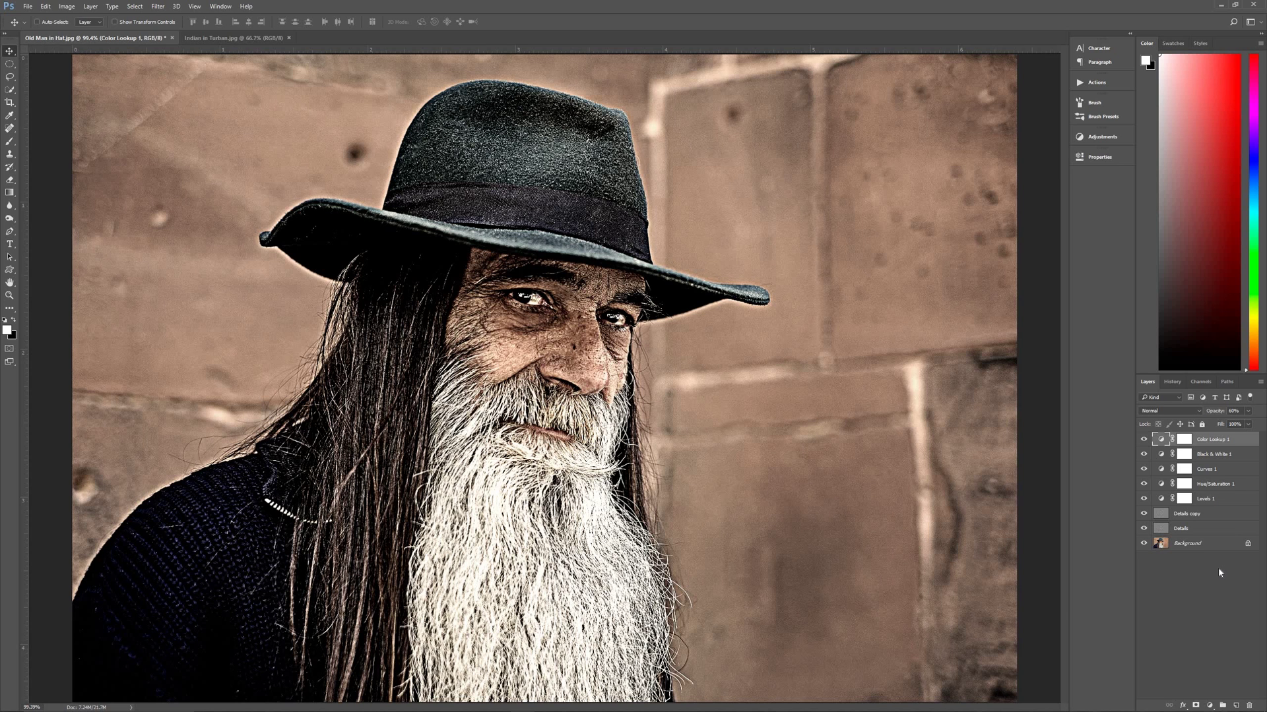
# Create a new layer named Dodge & Burn in Overlay mode, filled with the Overlay-neutral 50% gray.
pyautogui.hotkey('ctrl', 'shift', 'n')
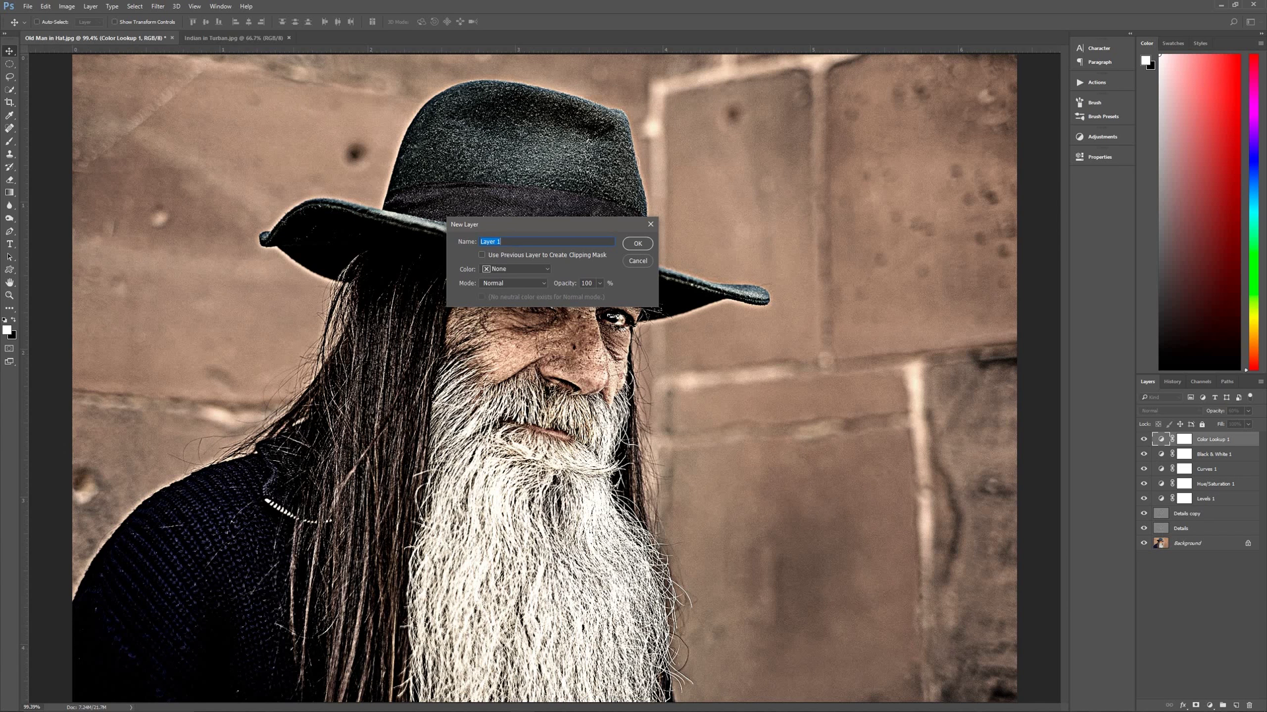
pyautogui.write('Dodge & Burn')
pyautogui.click(531, 283)
pyautogui.click(513, 395)
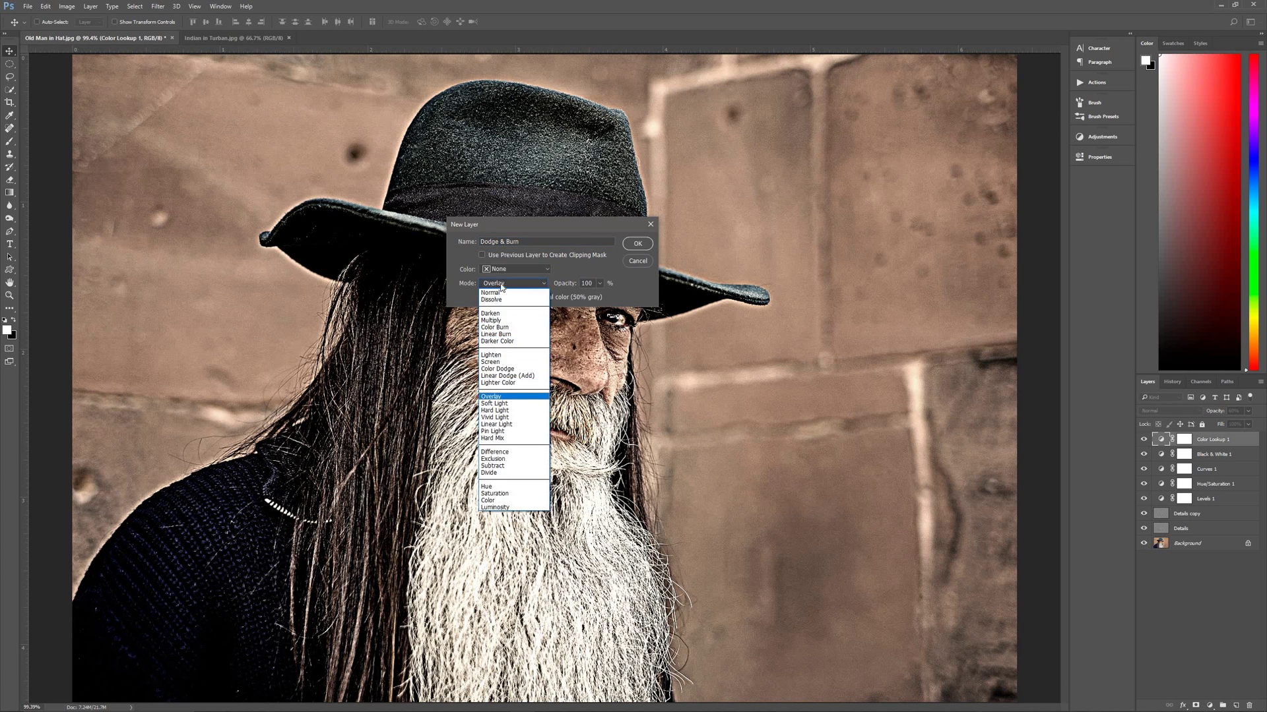
pyautogui.click(500, 288)
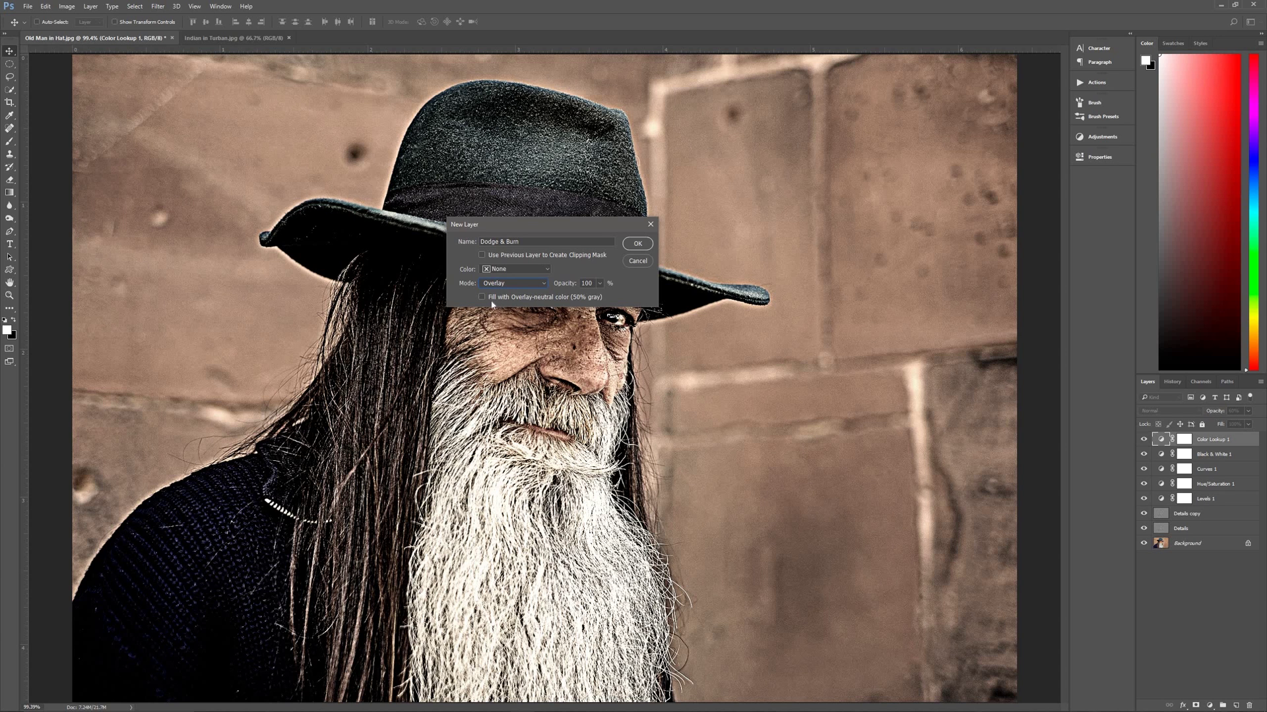
pyautogui.click(482, 297)
pyautogui.click(639, 243)
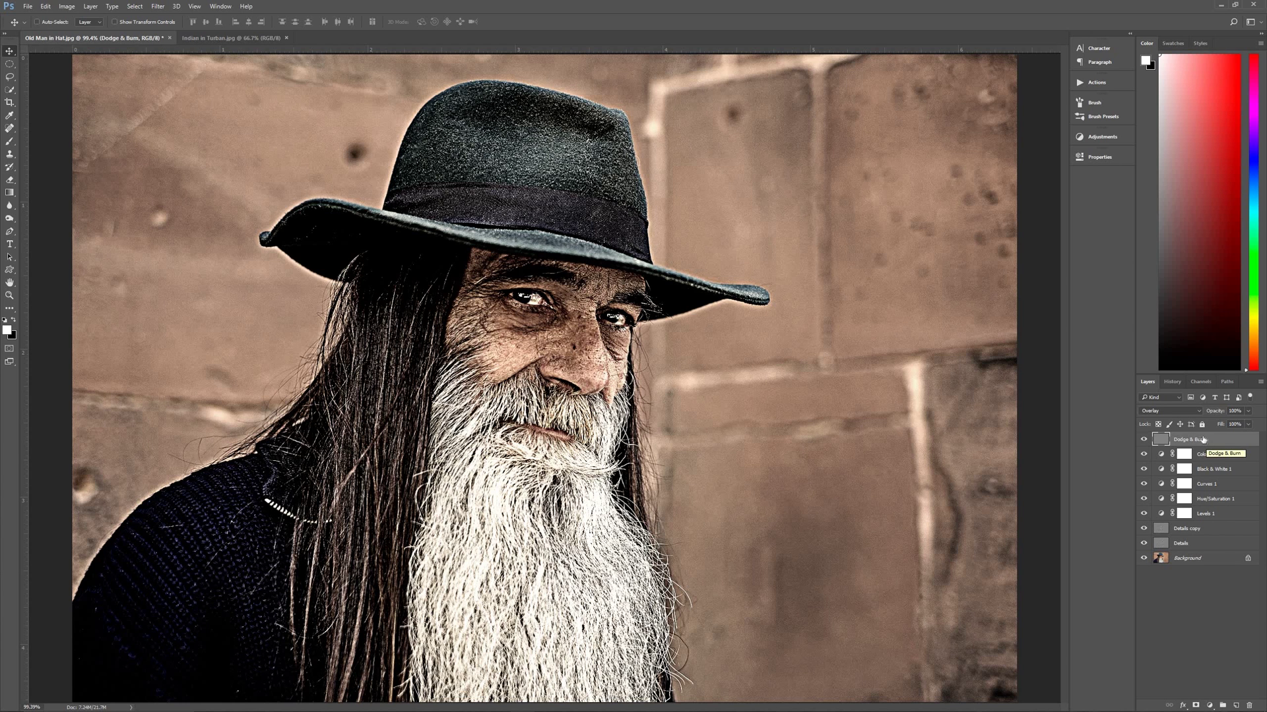
# Stop recording the Dragan Effect action and collapse its list of recorded commands.
pyautogui.click(1098, 83)
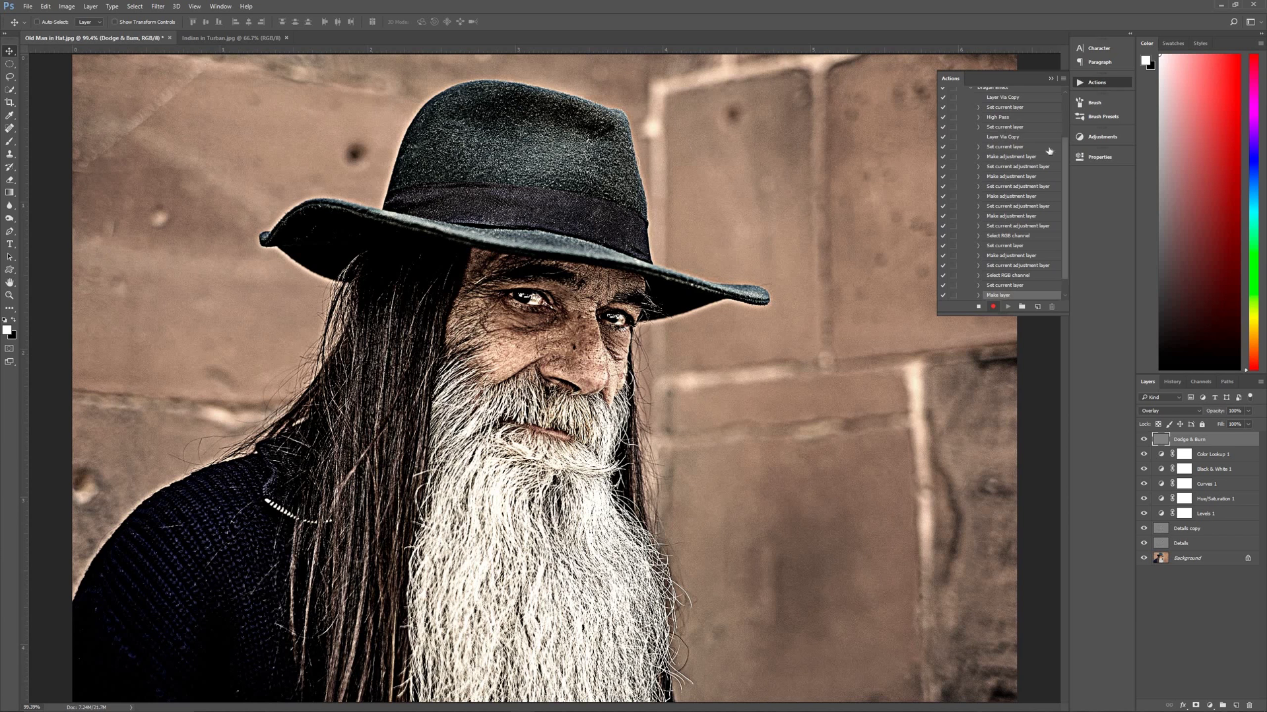
pyautogui.click(979, 307)
pyautogui.scroll(5, 992, 235)
pyautogui.click(970, 151)
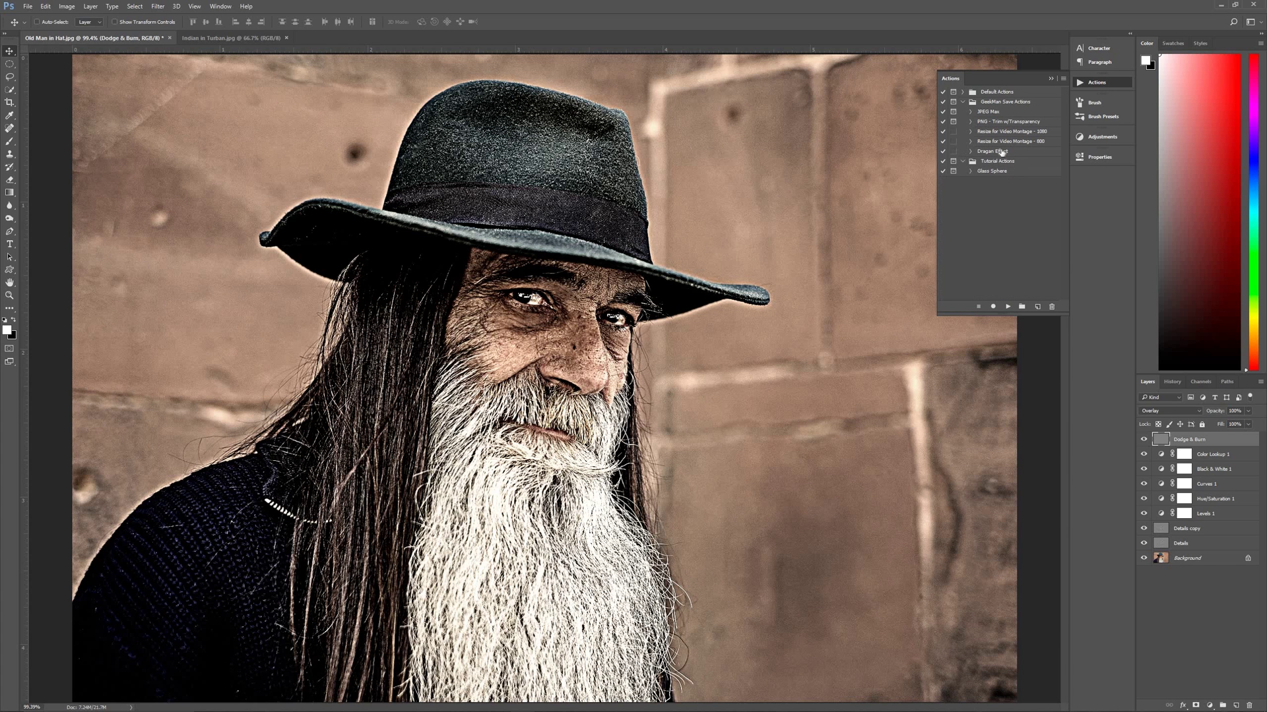
# Enable the dialog toggle for the High Pass command in the Dragan Effect action so playback pauses for its settings.
pyautogui.click(971, 152)
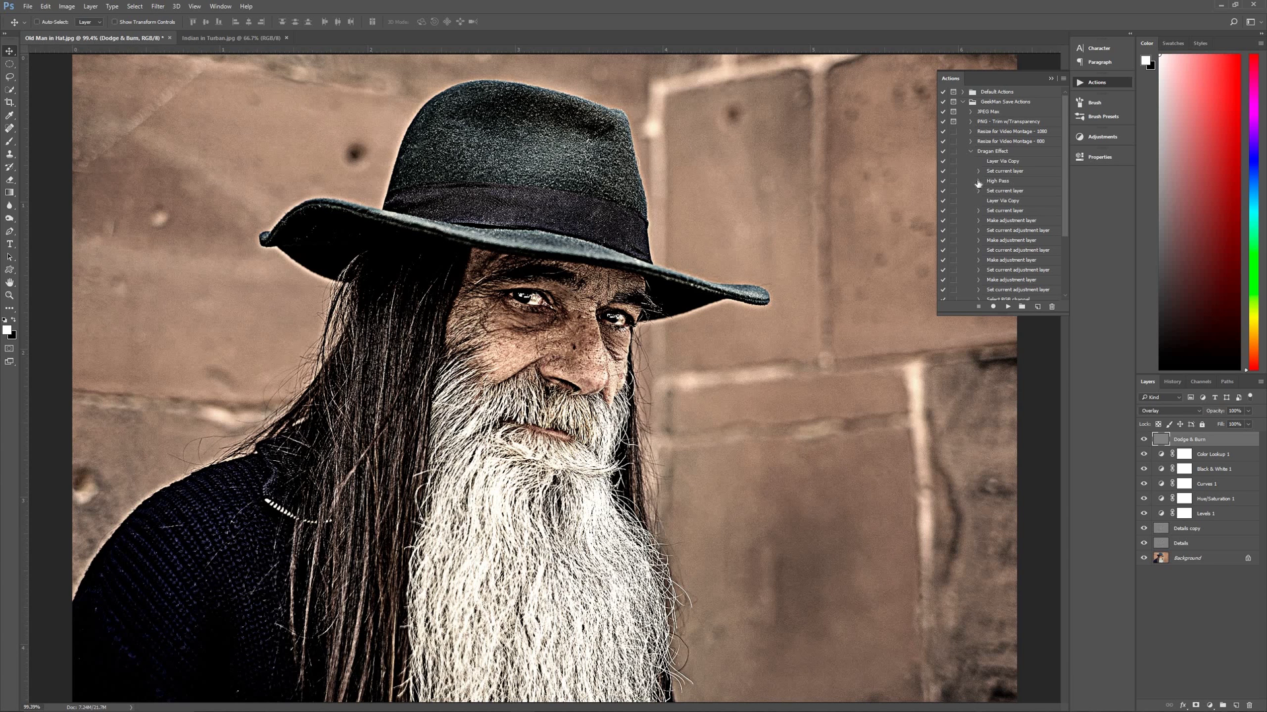
pyautogui.click(953, 181)
pyautogui.click(953, 182)
pyautogui.click(952, 181)
pyautogui.click(971, 152)
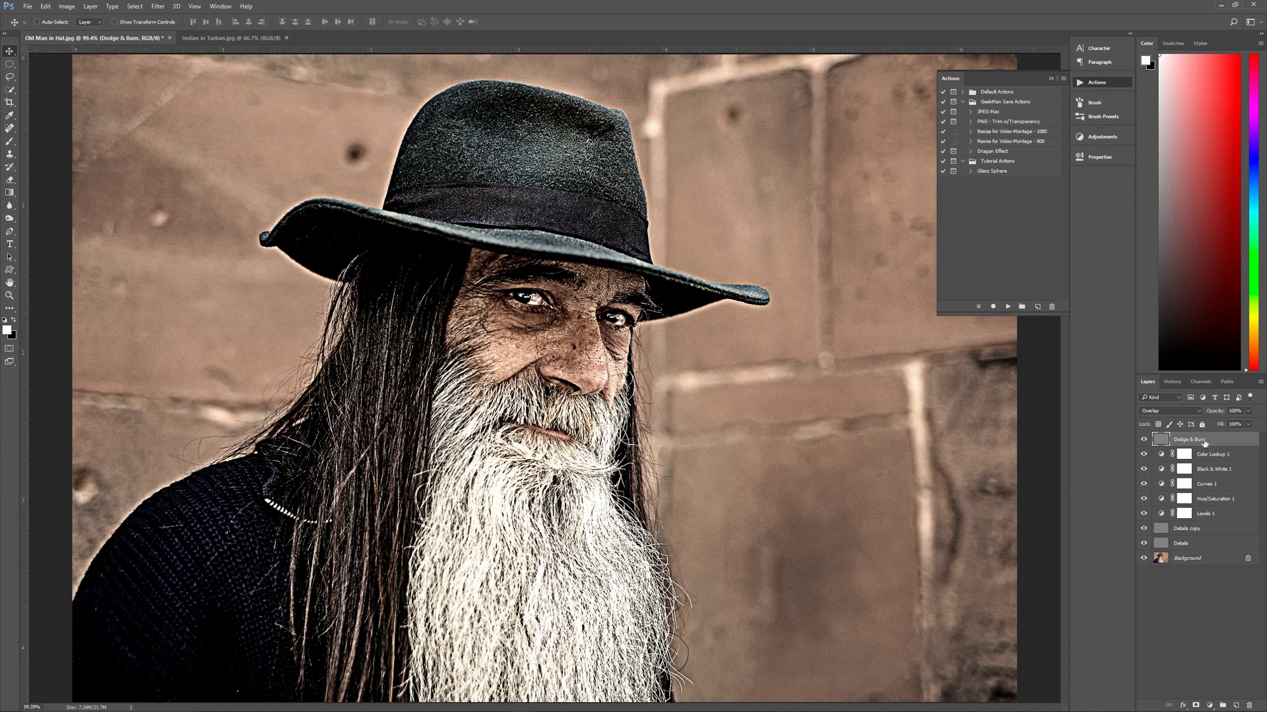
# Revert Old Man in Hat.jpg to its original opening snapshot and return to the layer list.
pyautogui.click(1171, 382)
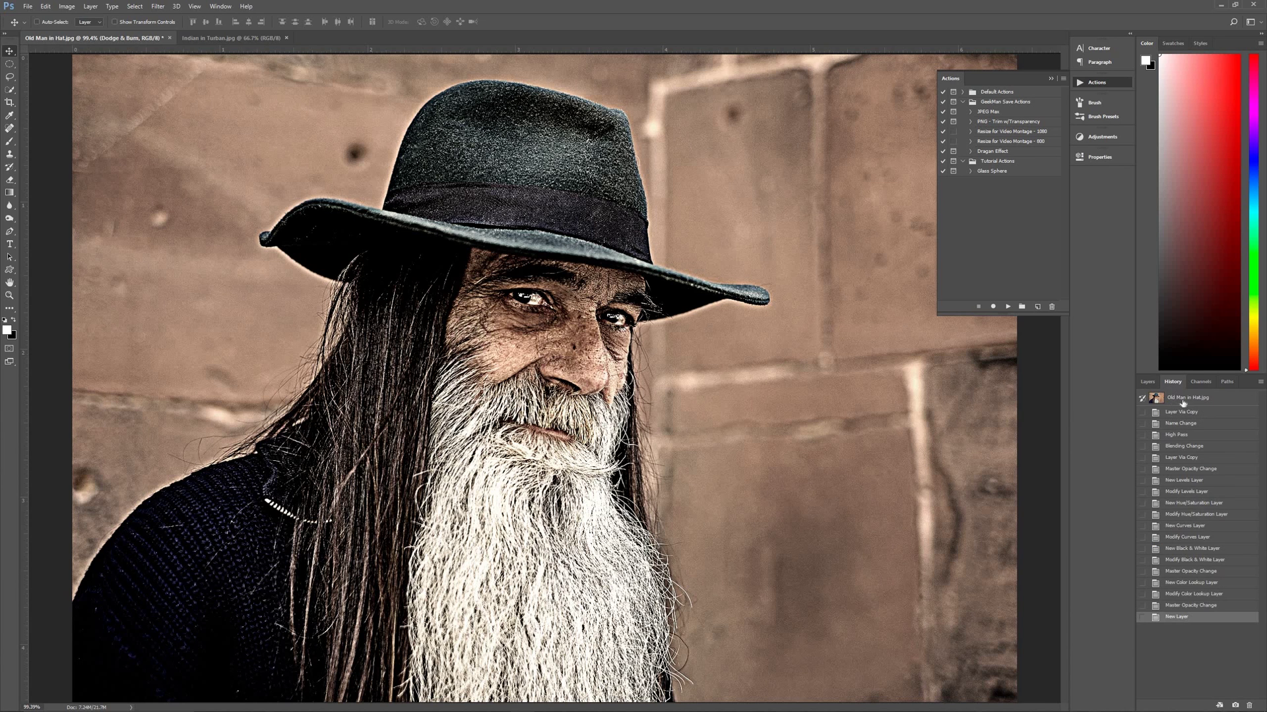
pyautogui.click(1194, 399)
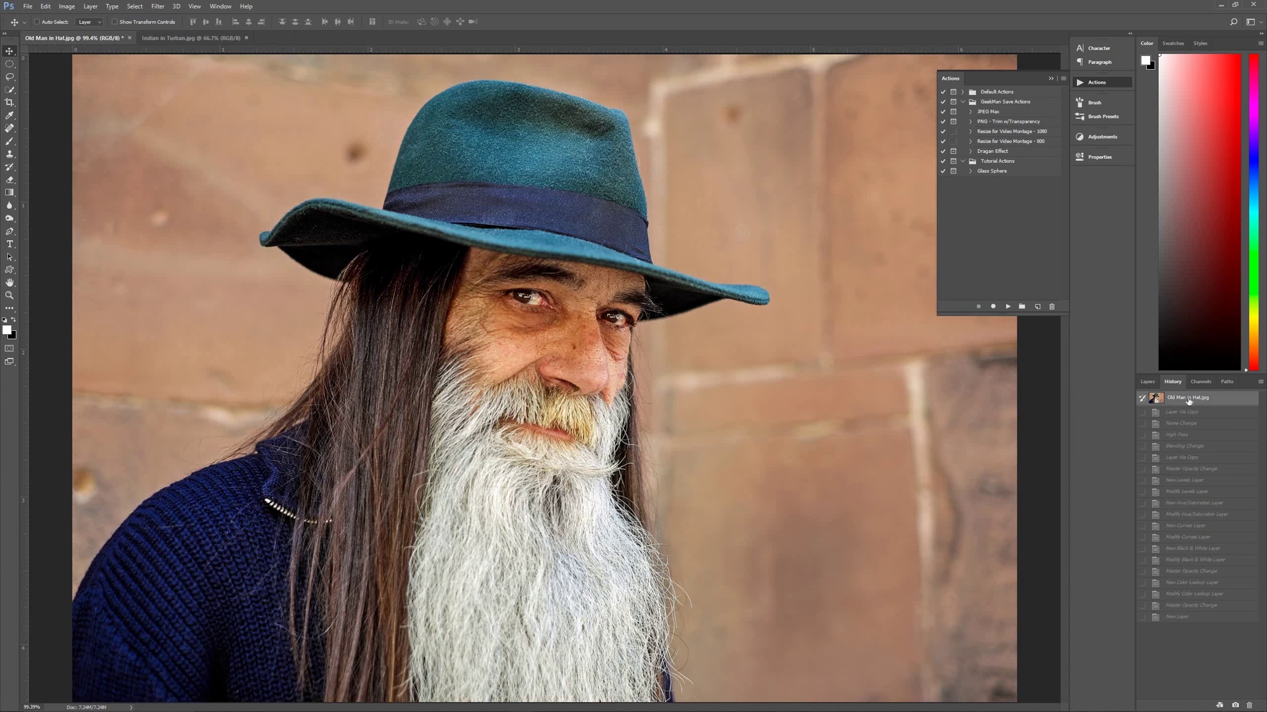
pyautogui.click(1148, 383)
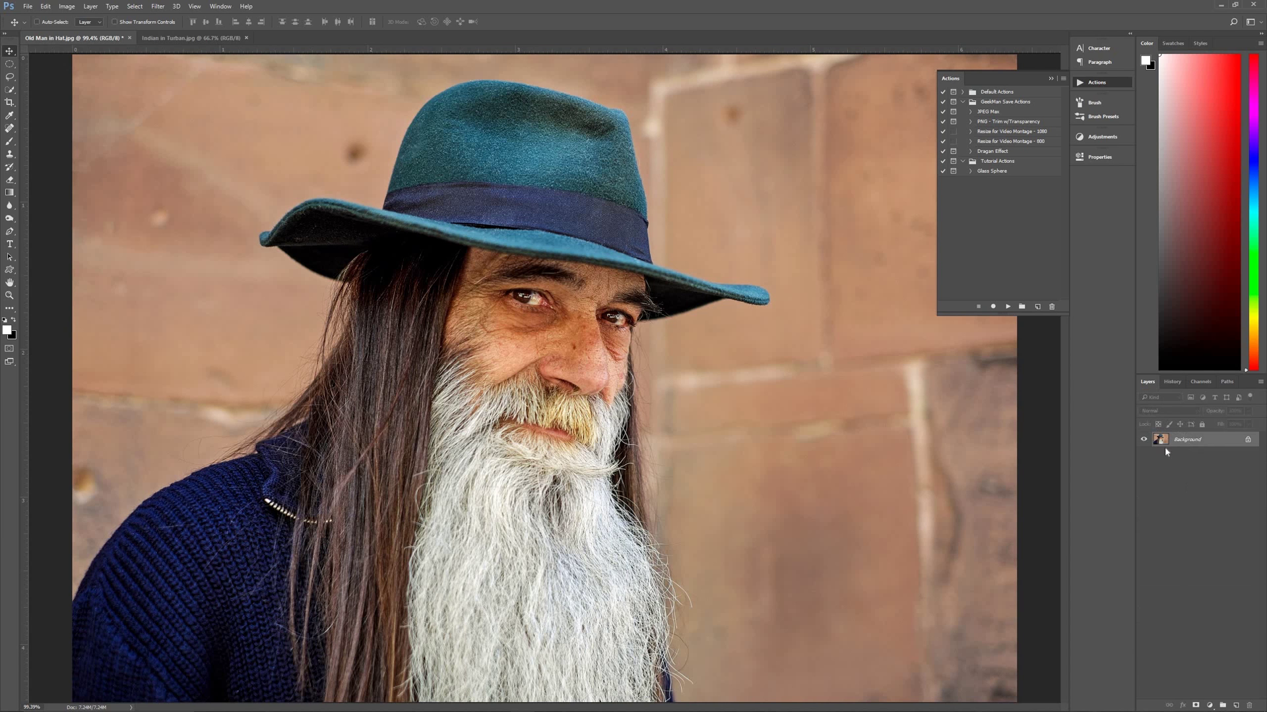
# Play the Dragan Effect action on the portrait, accepting a High Pass radius of 6.0 pixels.
pyautogui.click(992, 152)
pyautogui.click(1008, 307)
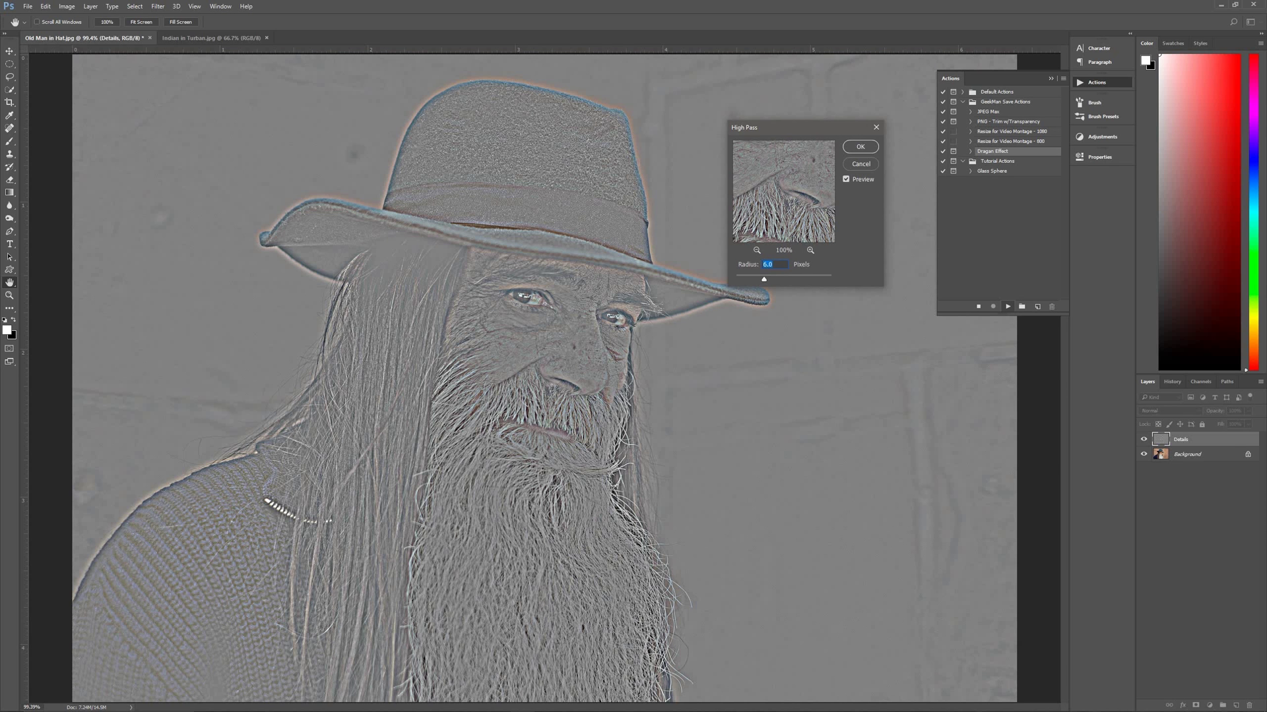
pyautogui.click(861, 148)
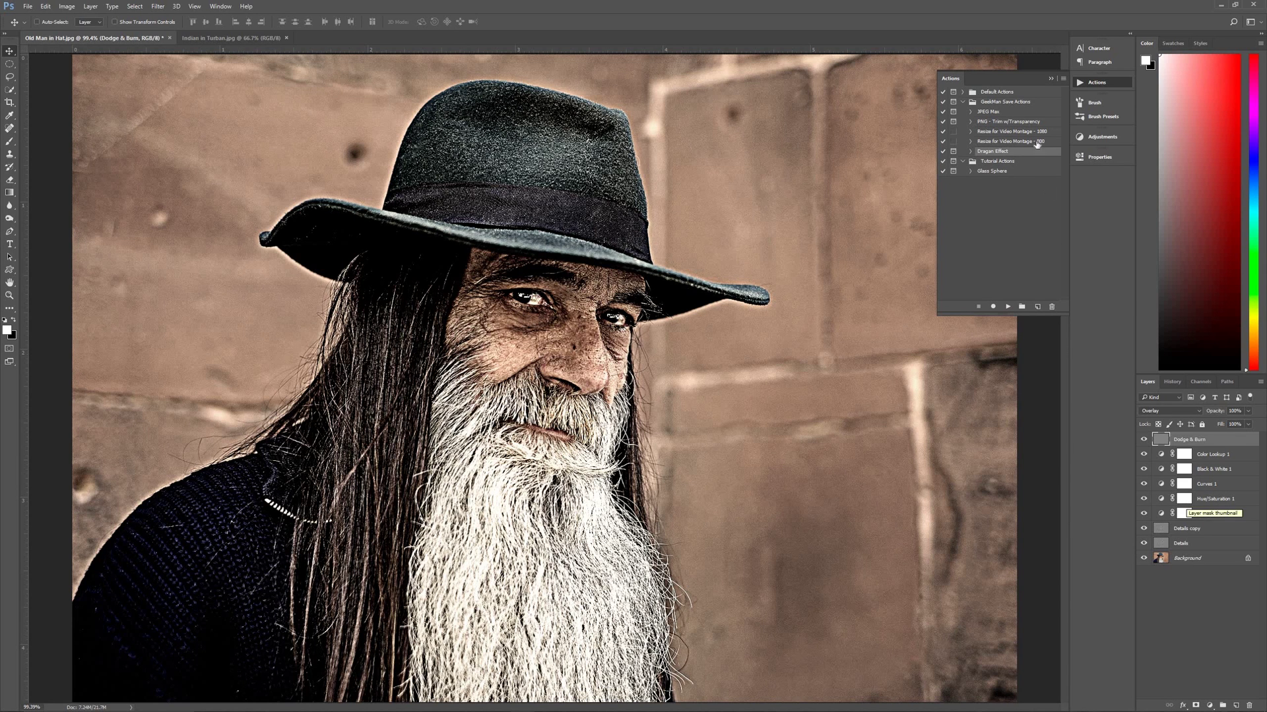
pyautogui.click(1051, 78)
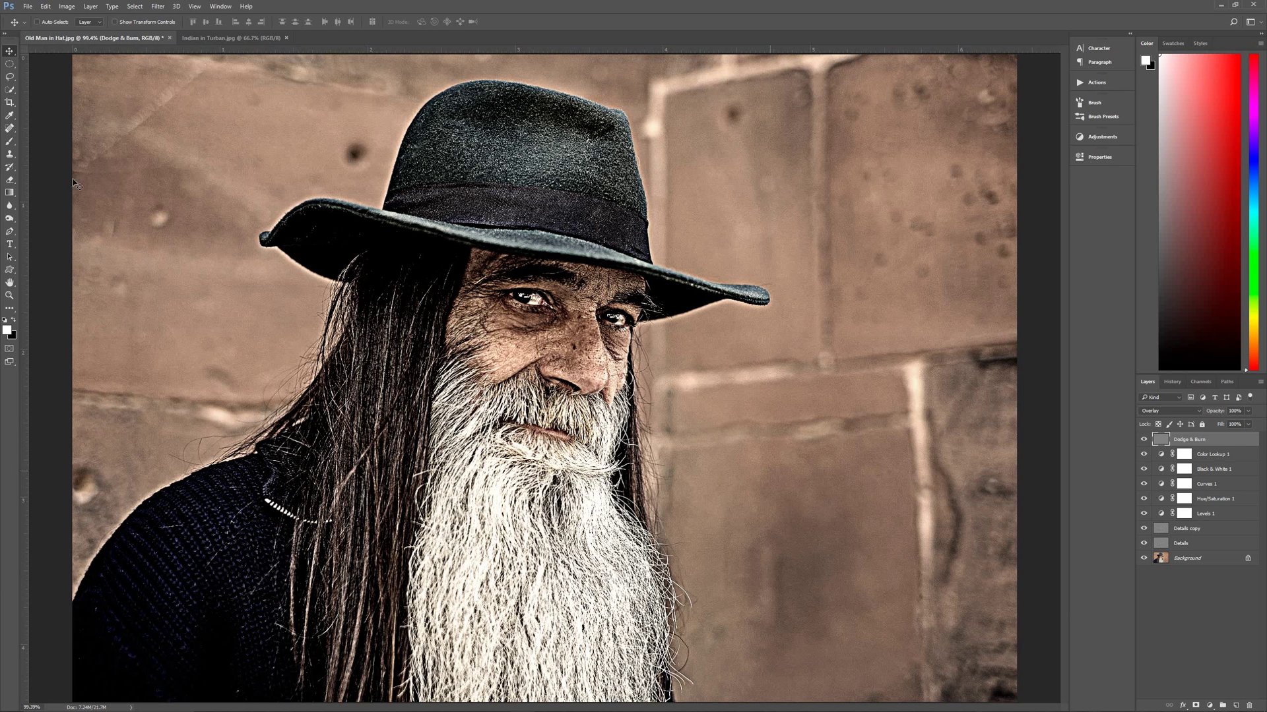
# Darken areas of the man's beard on the Dodge & Burn layer with the Burn Tool.
pyautogui.click(13, 223)
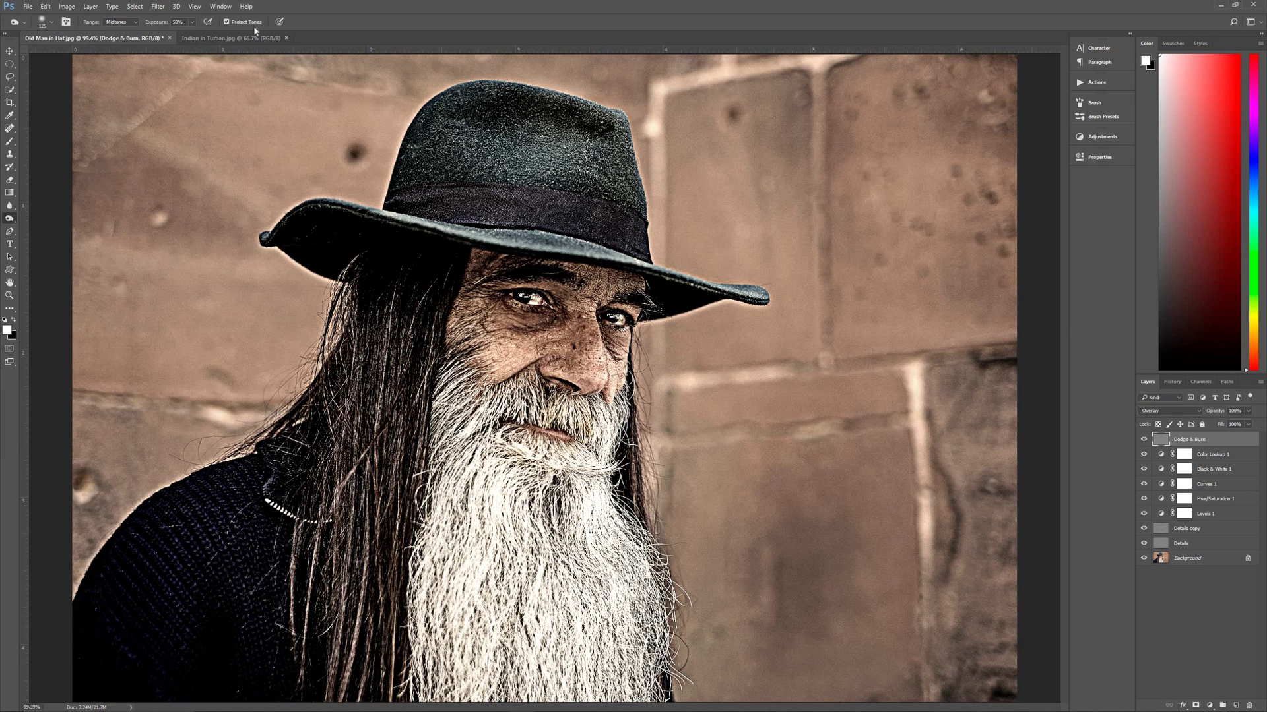
pyautogui.rightClick(12, 221)
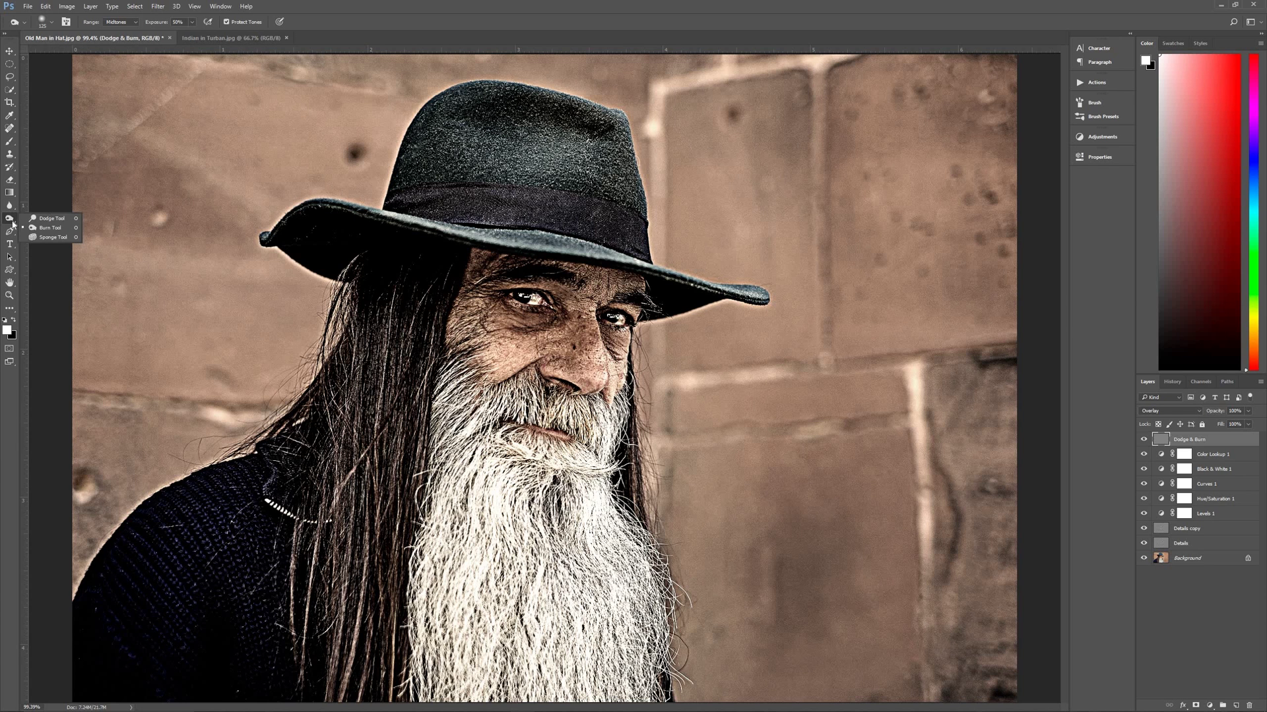
pyautogui.click(50, 228)
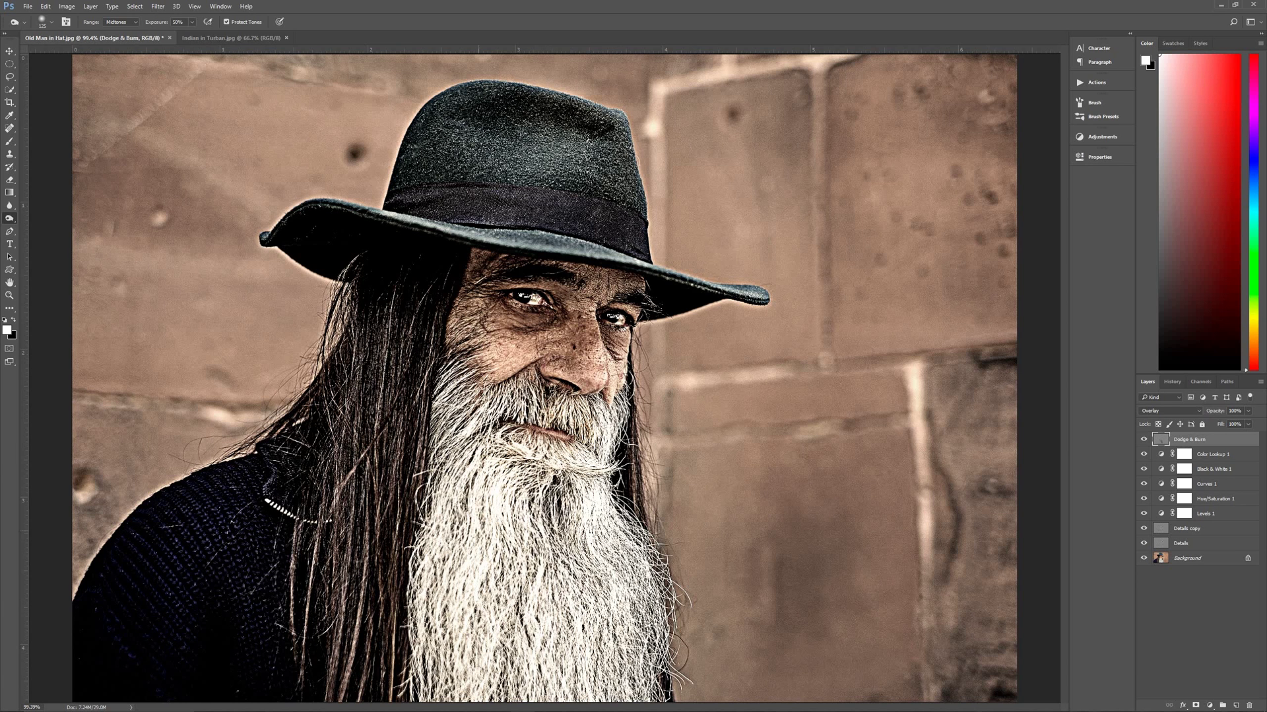
pyautogui.moveTo(459, 495)
pyautogui.mouseDown()
pyautogui.moveTo(442, 541)
pyautogui.moveTo(438, 653)
pyautogui.moveTo(481, 587)
pyautogui.mouseUp()
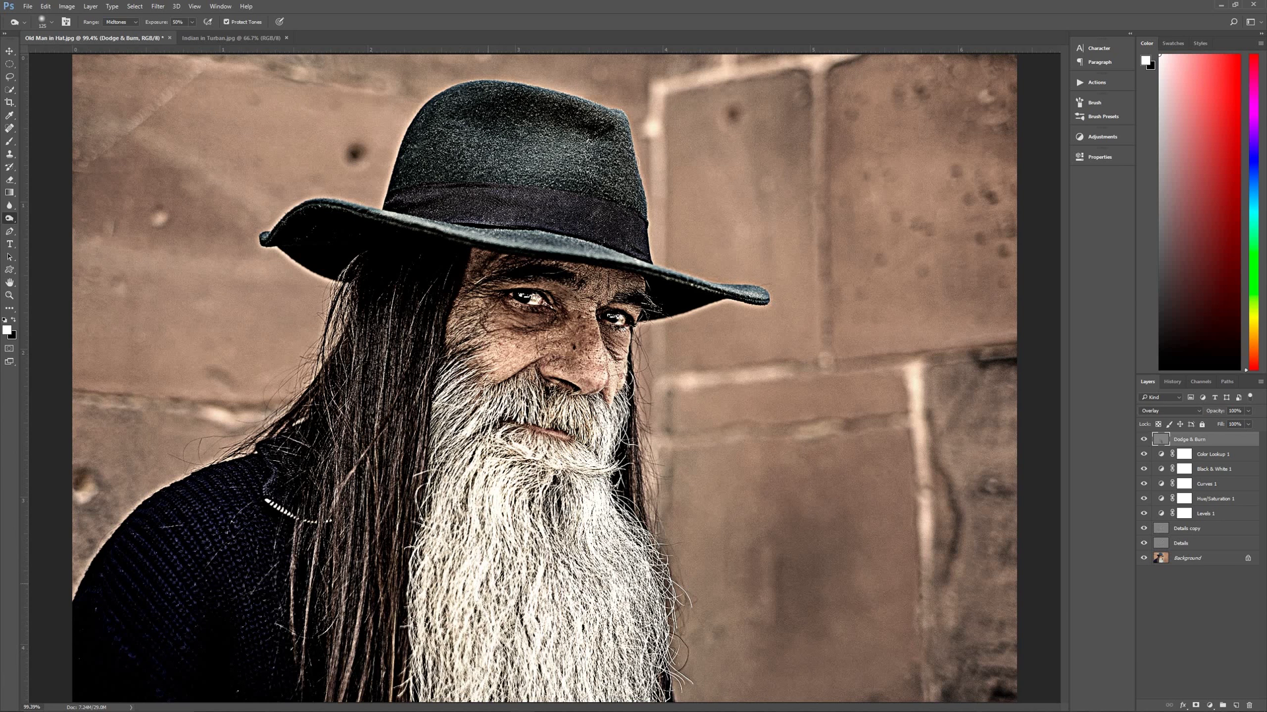
pyautogui.moveTo(493, 671); pyautogui.dragTo(508, 658)
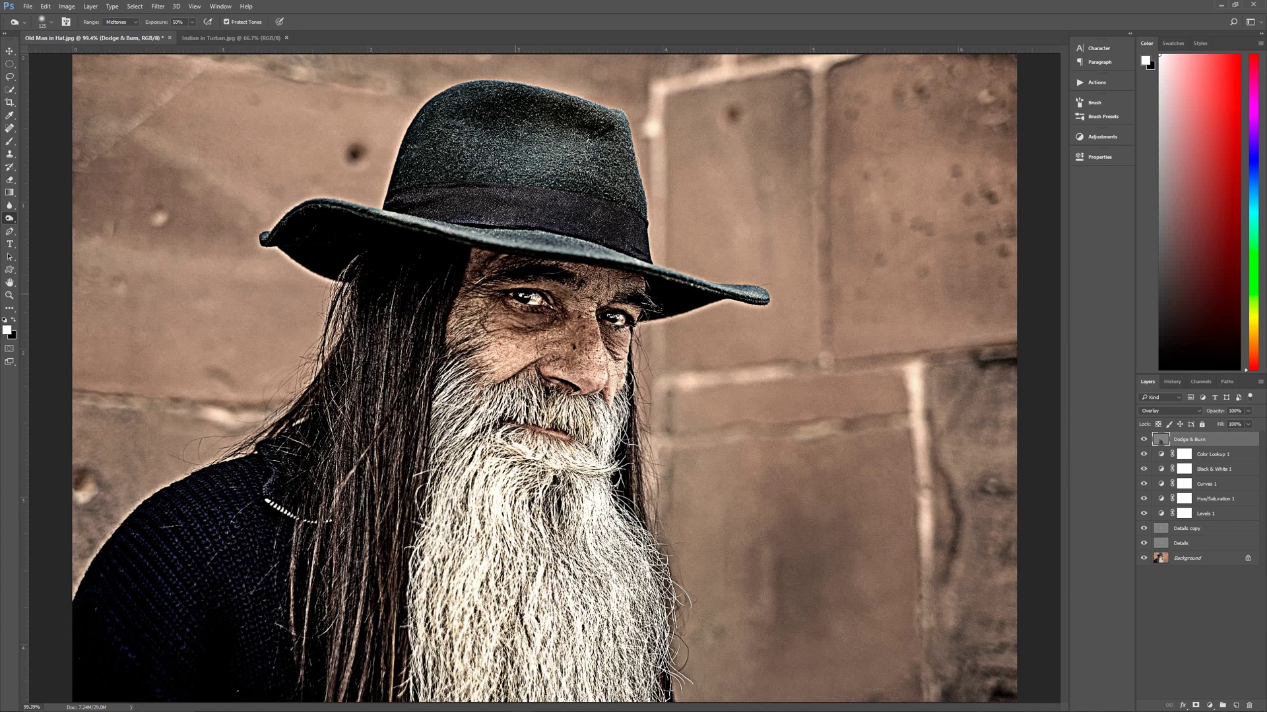
# Try a smaller Burn Tool brush over the man's eye, and undo the stroke.
pyautogui.click(52, 22)
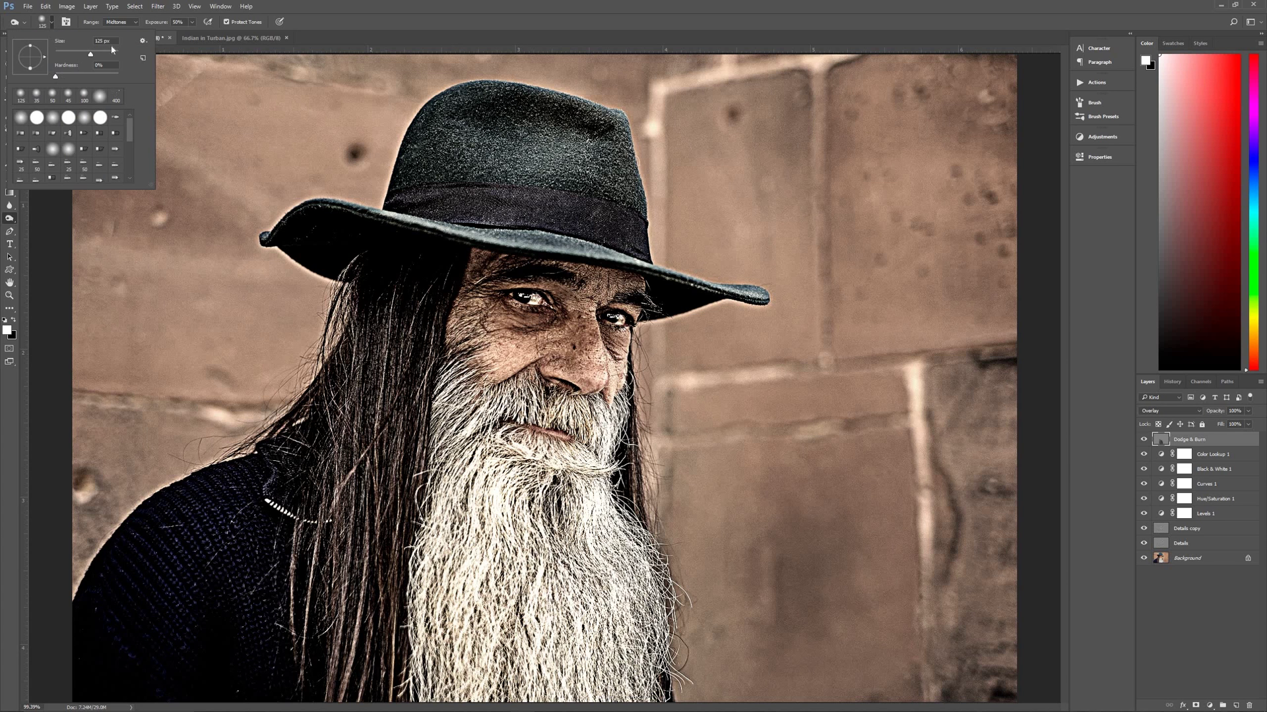
pyautogui.moveTo(85, 57); pyautogui.dragTo(78, 60)
pyautogui.click(528, 295)
pyautogui.press('[')
pyautogui.press('[')
pyautogui.press('[')
pyautogui.moveTo(520, 299); pyautogui.dragTo(541, 302)
pyautogui.hotkey('ctrl', 'z')
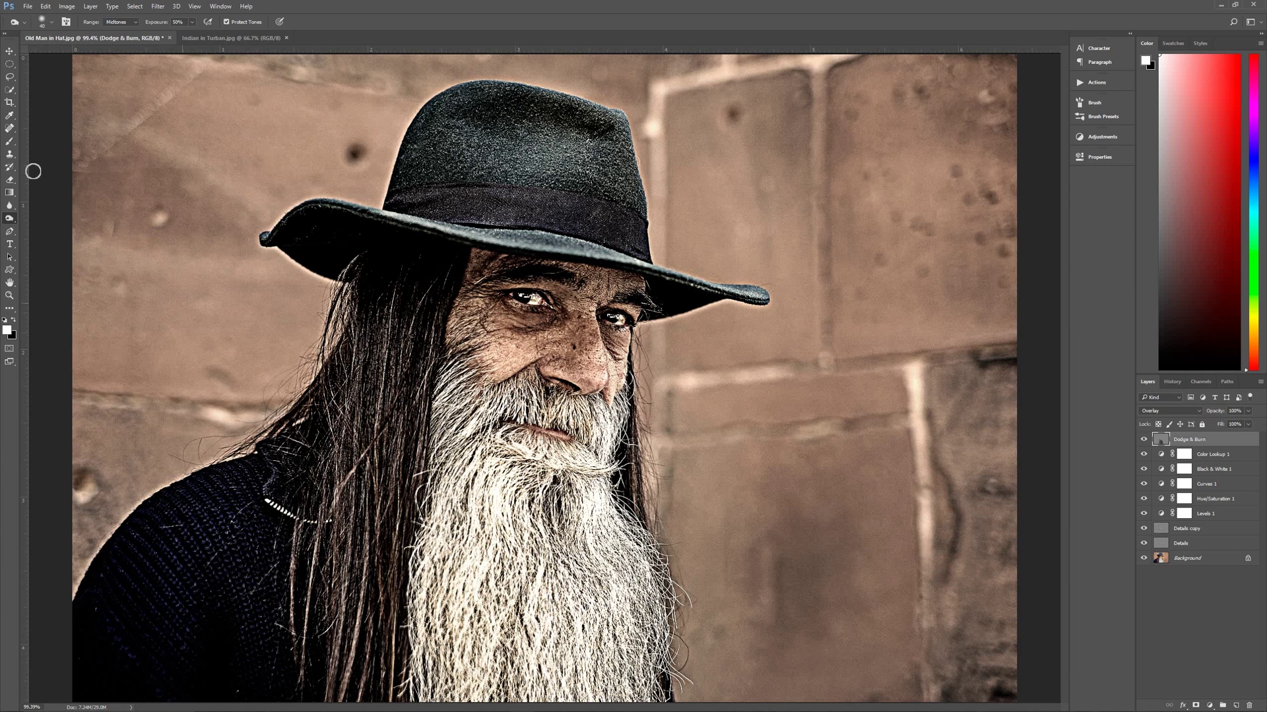
# Switch to the Dodge Tool and toggle the Dodge & Burn layer's visibility to compare the retouching.
pyautogui.moveTo(13, 221); pyautogui.dragTo(47, 231)
pyautogui.click(1145, 440)
pyautogui.click(1145, 440)
pyautogui.click(1144, 440)
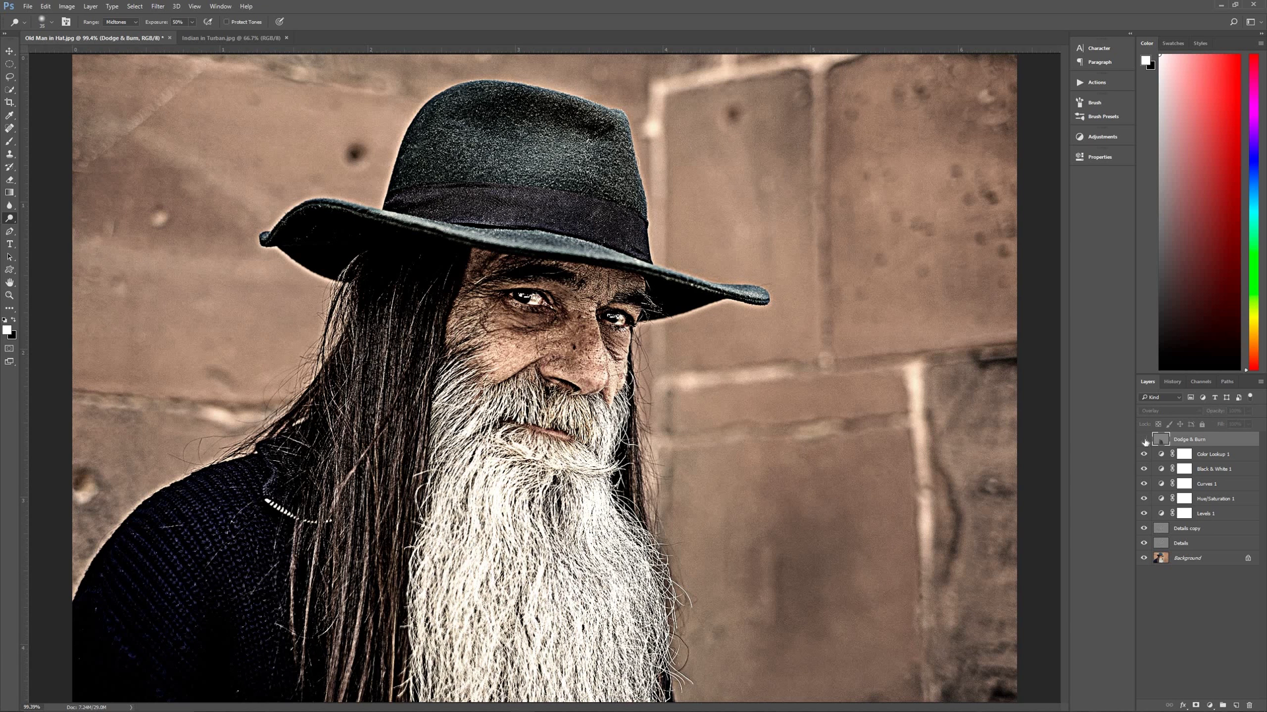
pyautogui.click(1145, 440)
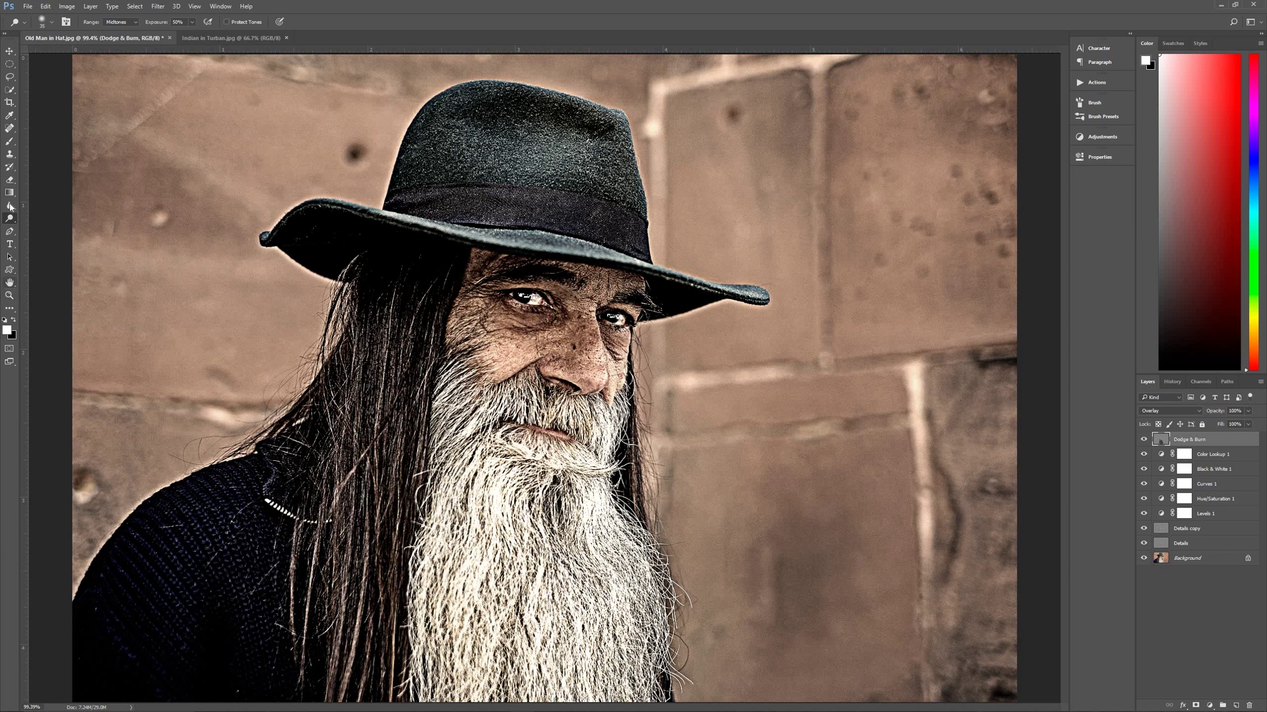
# Hide all layers above the Background and show them again to compare the portrait before and after the effect.
pyautogui.moveTo(9, 222); pyautogui.dragTo(50, 229)
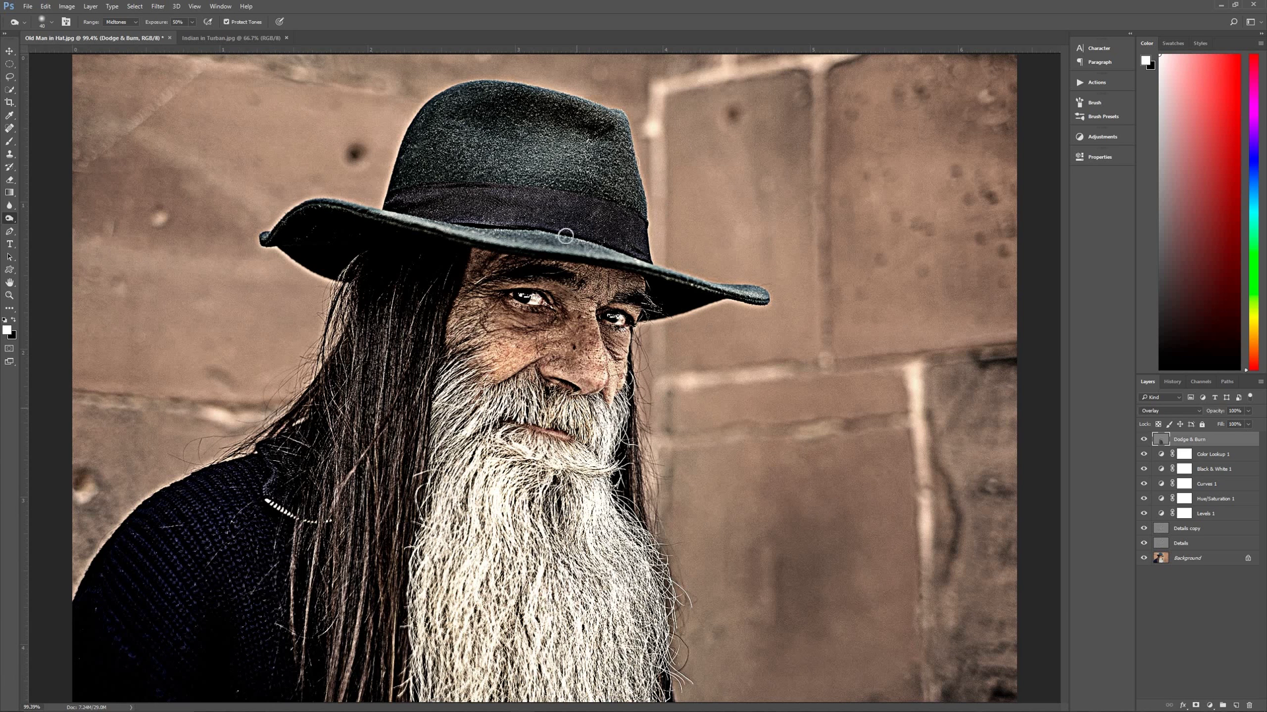
pyautogui.press('v')
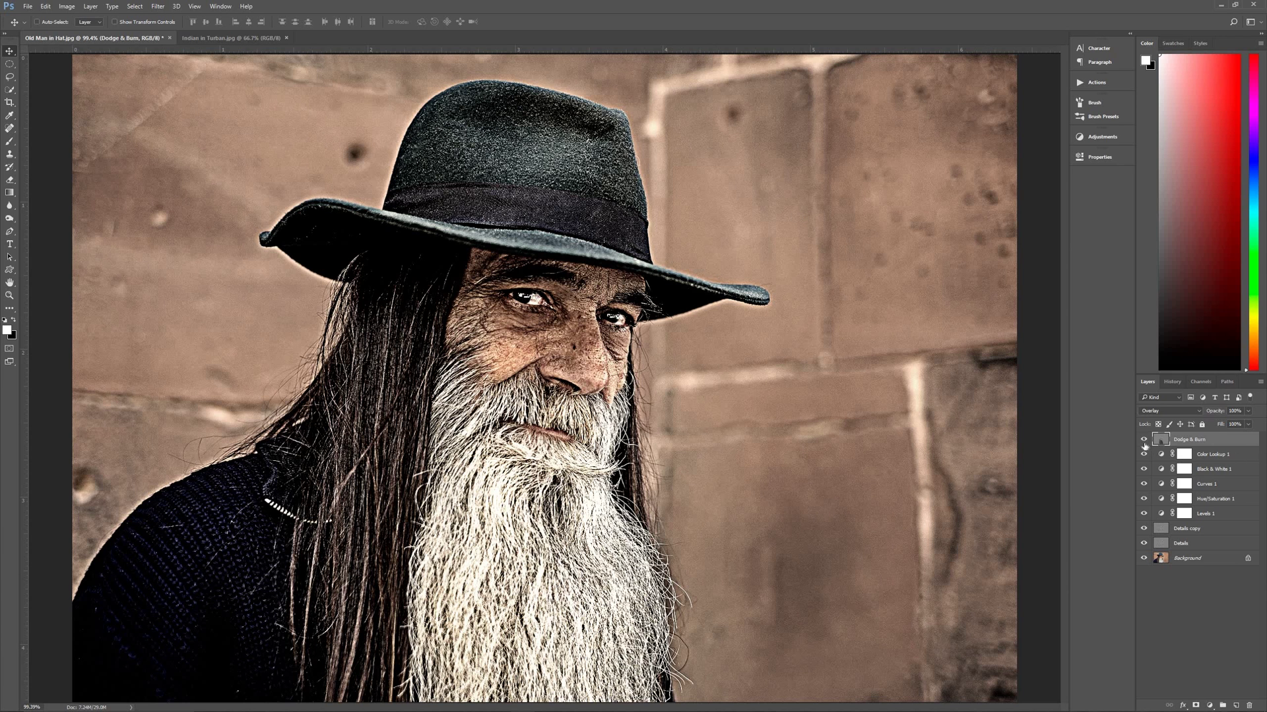
pyautogui.keyDown('alt'); pyautogui.click(1144, 546); pyautogui.keyUp('alt')
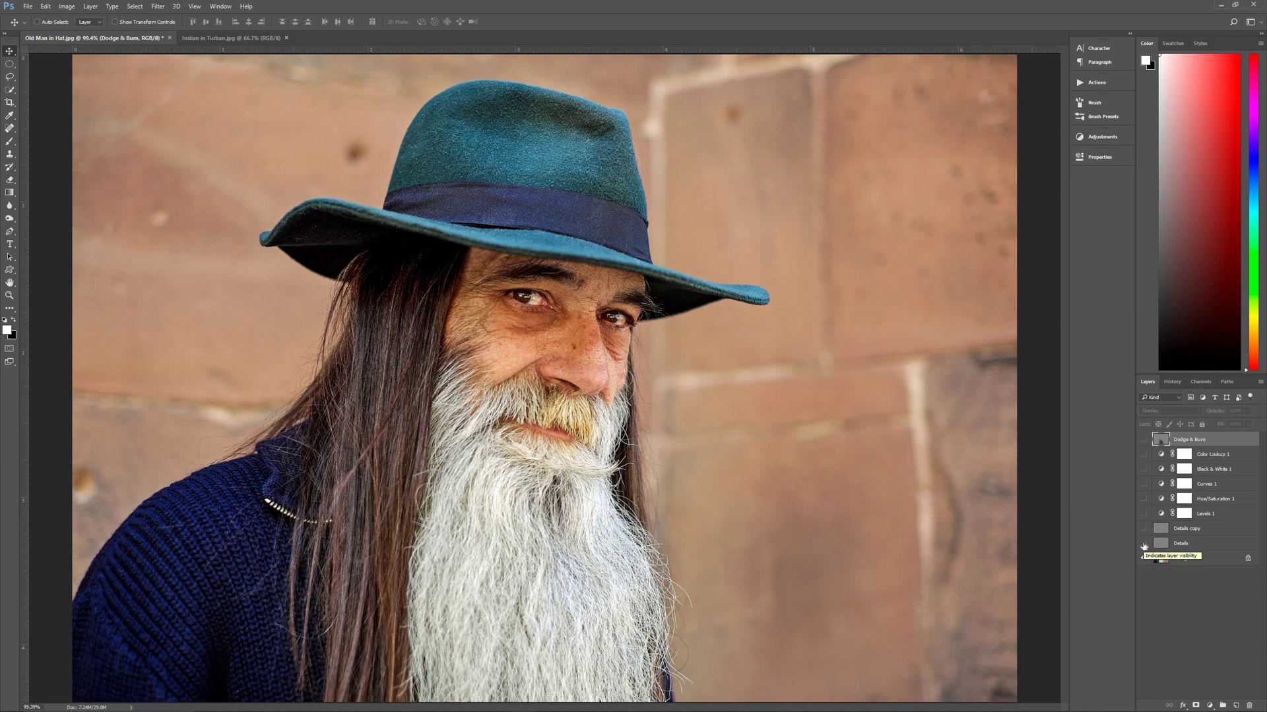
pyautogui.moveTo(1146, 545); pyautogui.dragTo(1144, 440)
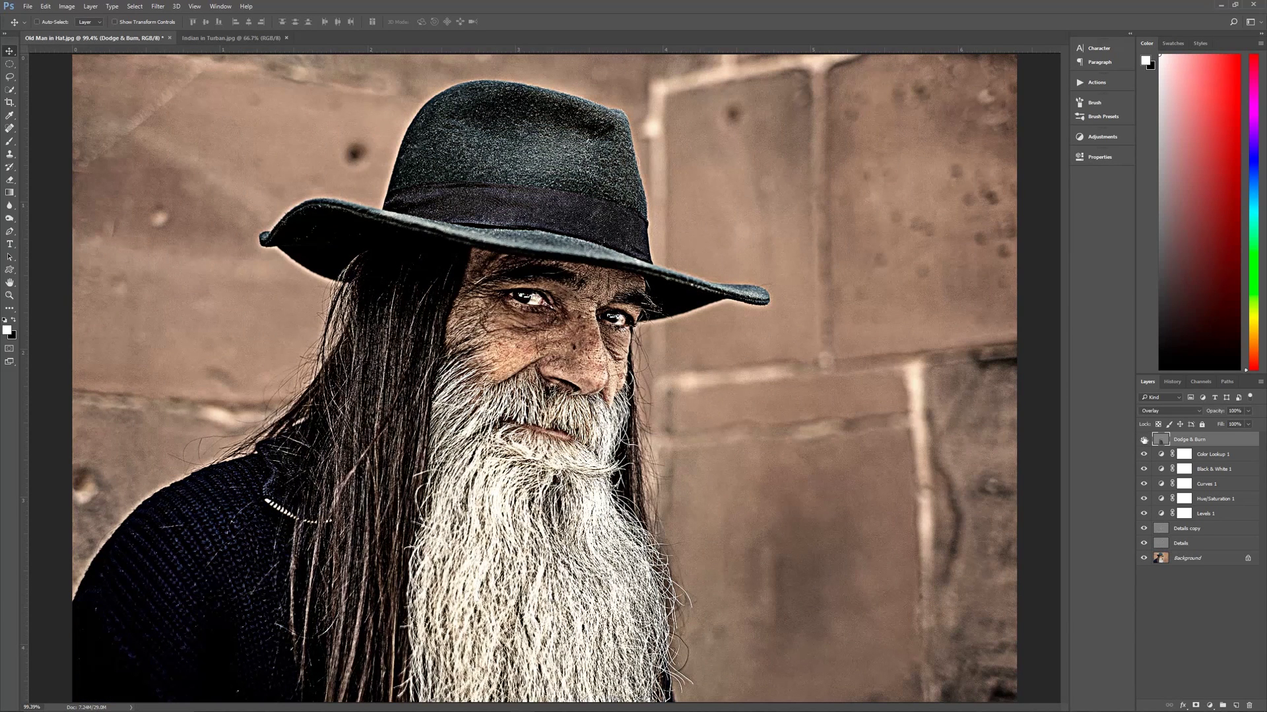
# Switch to the Indian in Turban.jpg document and fit the whole image on screen.
pyautogui.click(249, 40)
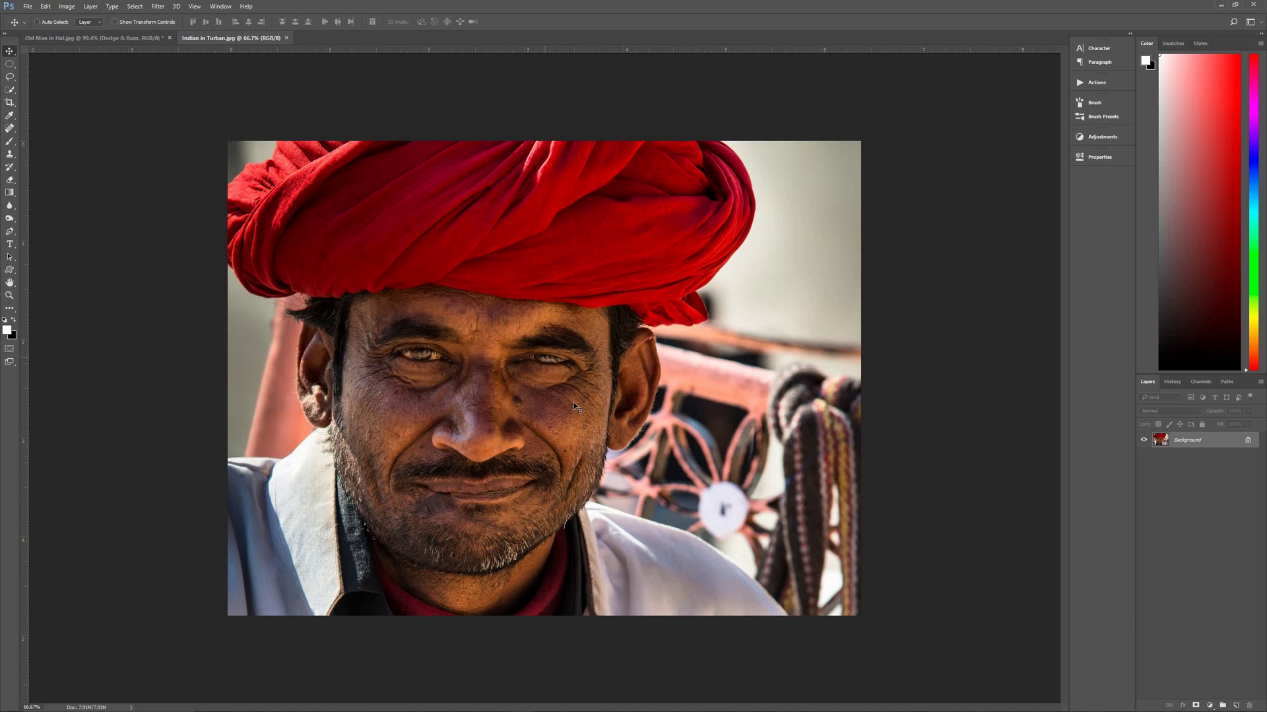
pyautogui.hotkey('ctrl', '0')
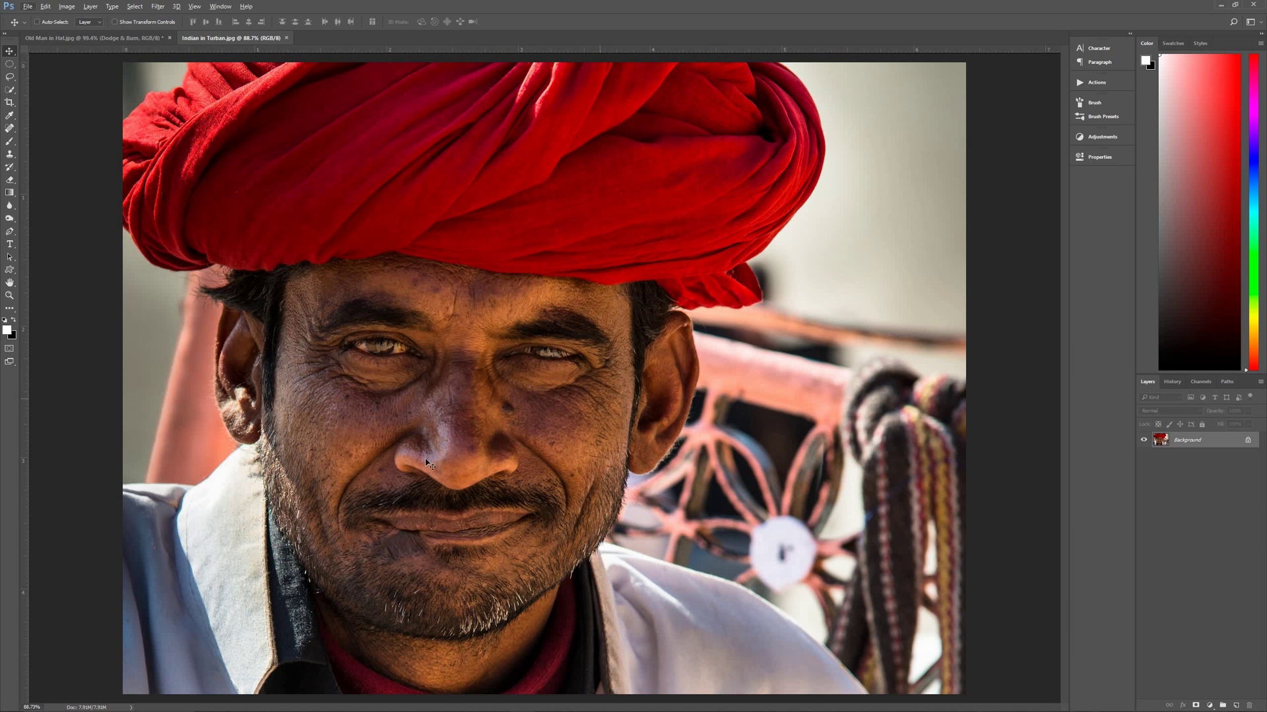
# Play the recorded Dragan Effect action on the turban portrait, setting the High Pass radius to 4.0 pixels.
pyautogui.click(1097, 82)
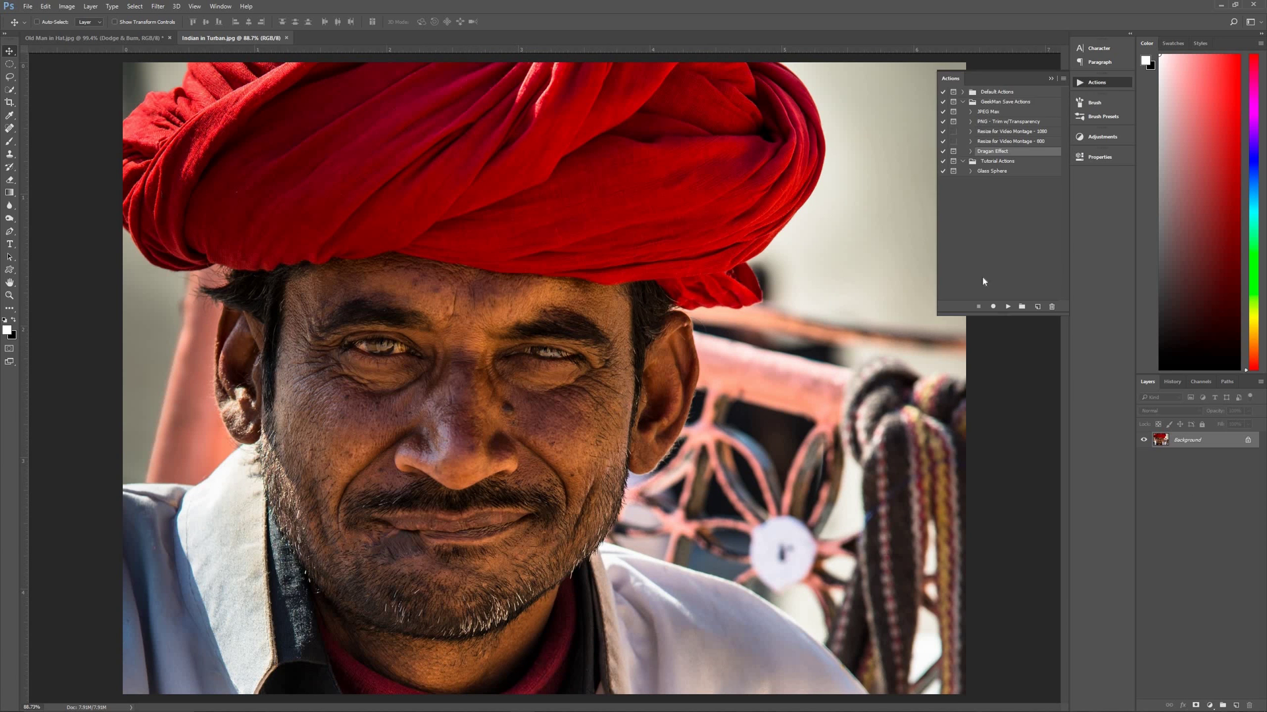
pyautogui.click(1008, 306)
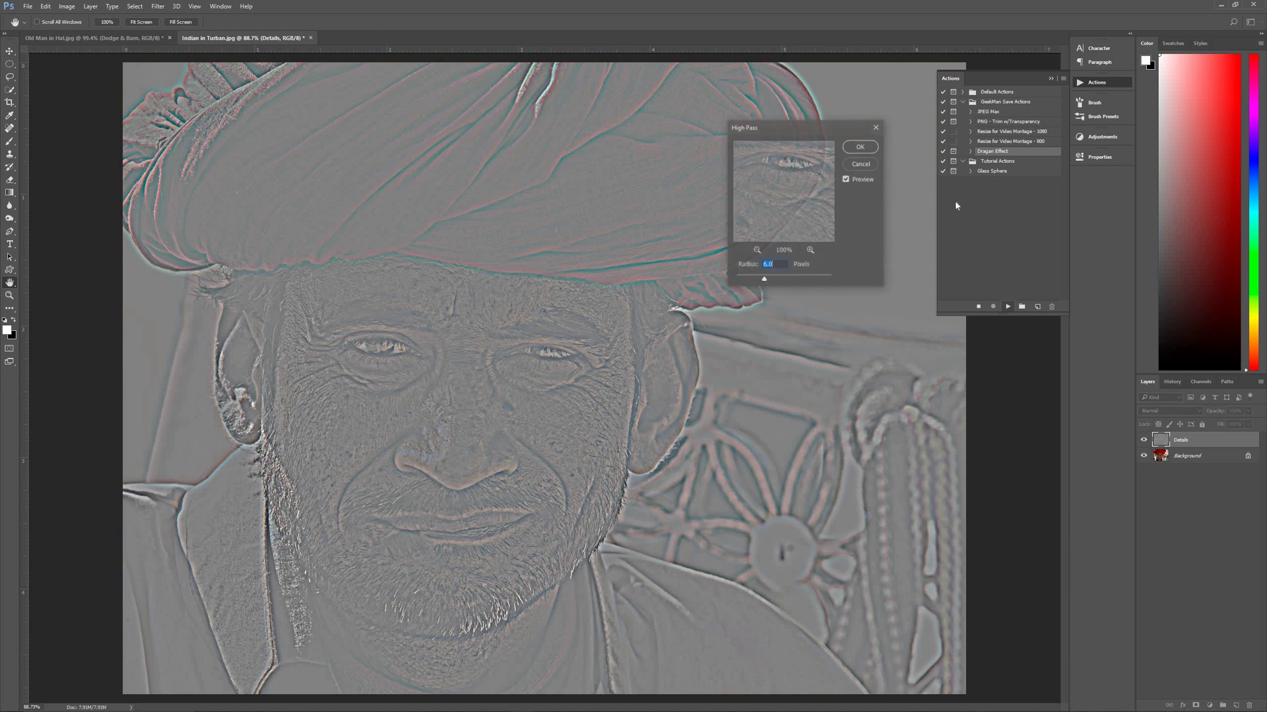
pyautogui.moveTo(764, 280); pyautogui.dragTo(760, 281)
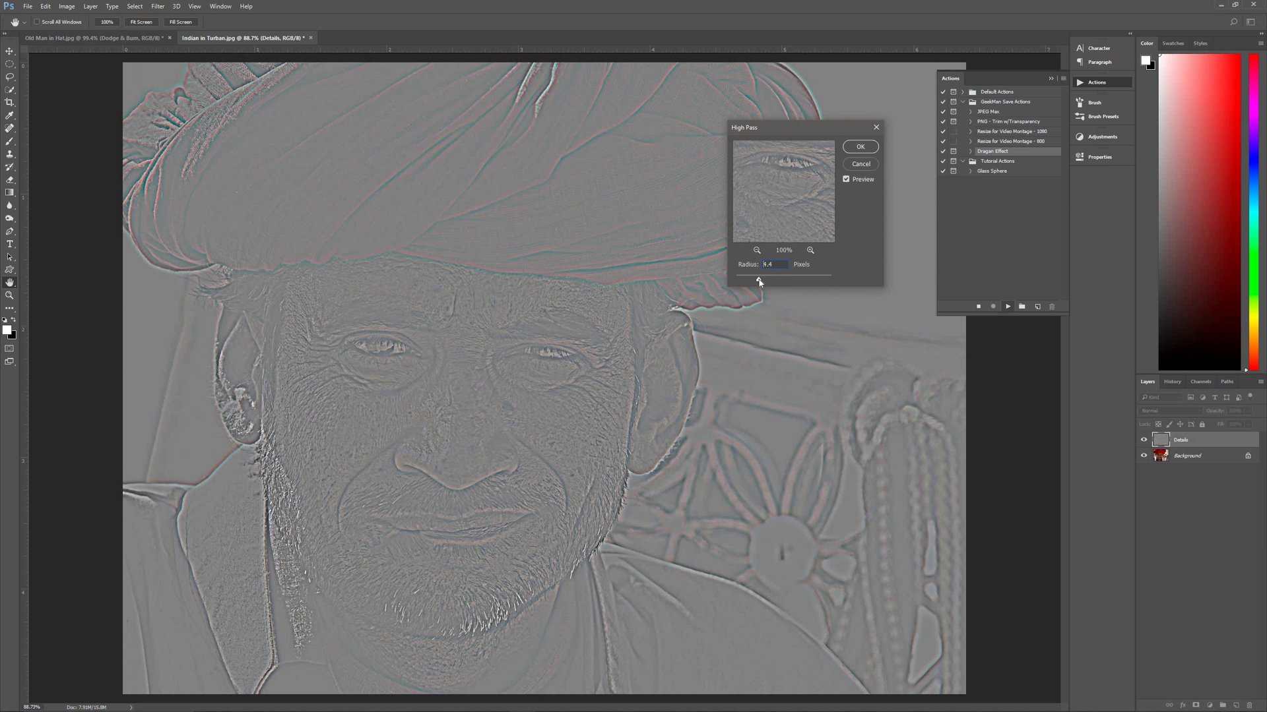
pyautogui.moveTo(759, 282); pyautogui.dragTo(756, 279)
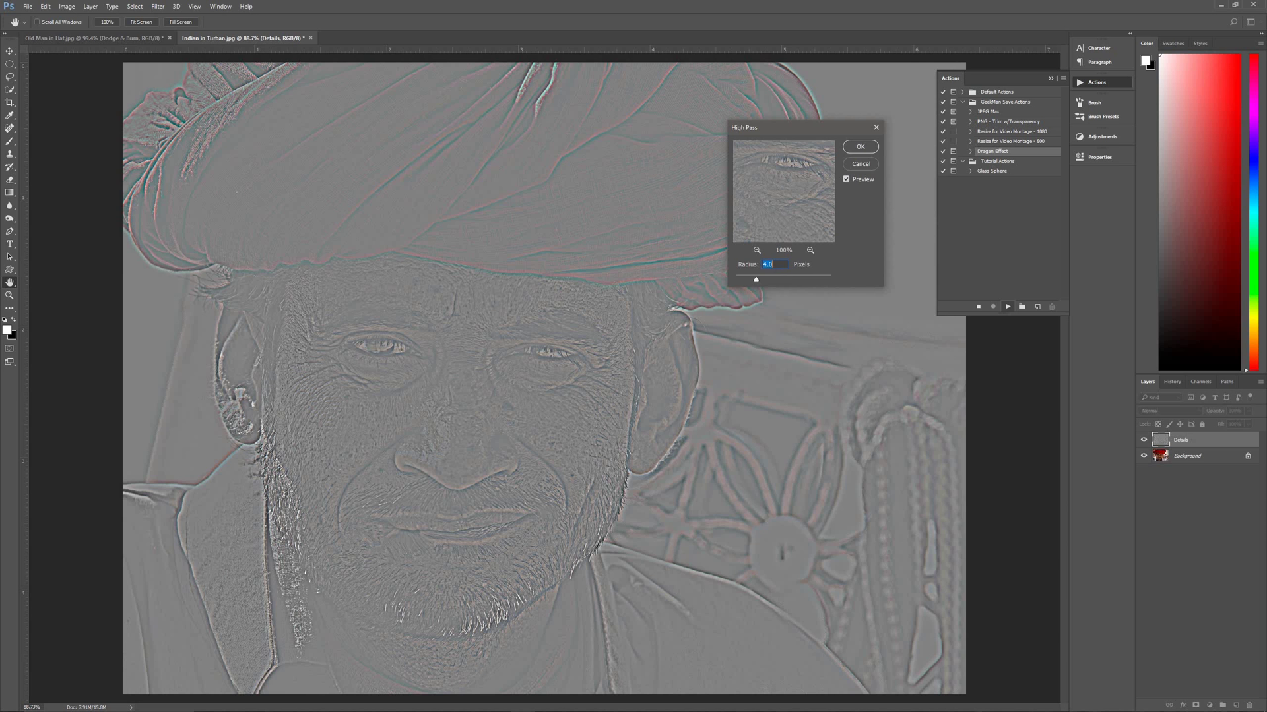
pyautogui.click(861, 147)
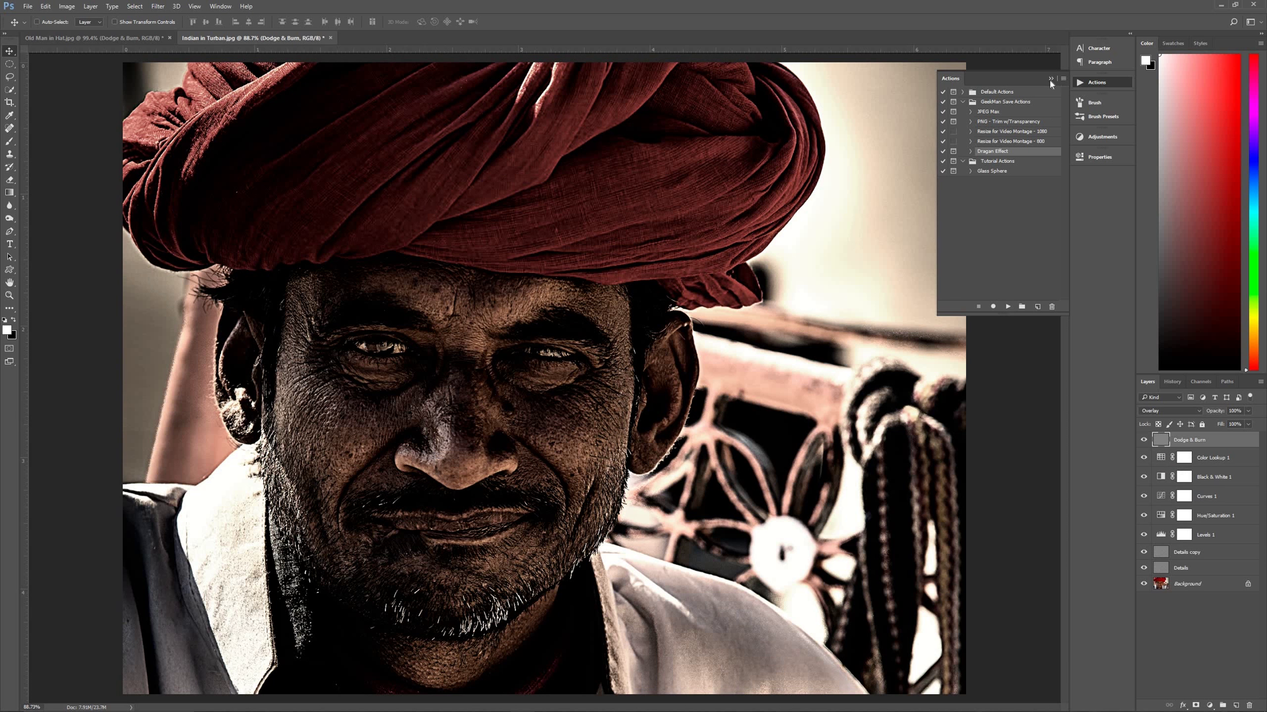
pyautogui.click(851, 277)
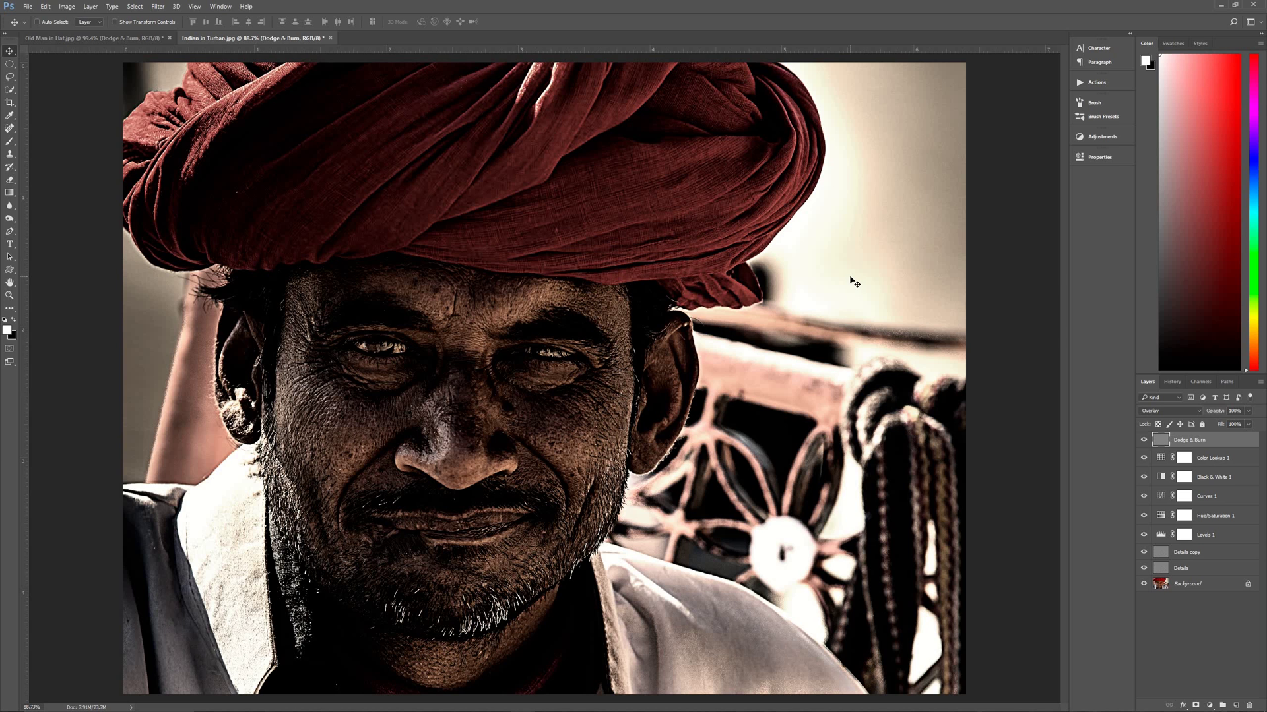
# Change the Curves 1 adjustment's preset to Lighter (RGB).
pyautogui.doubleClick(1159, 498)
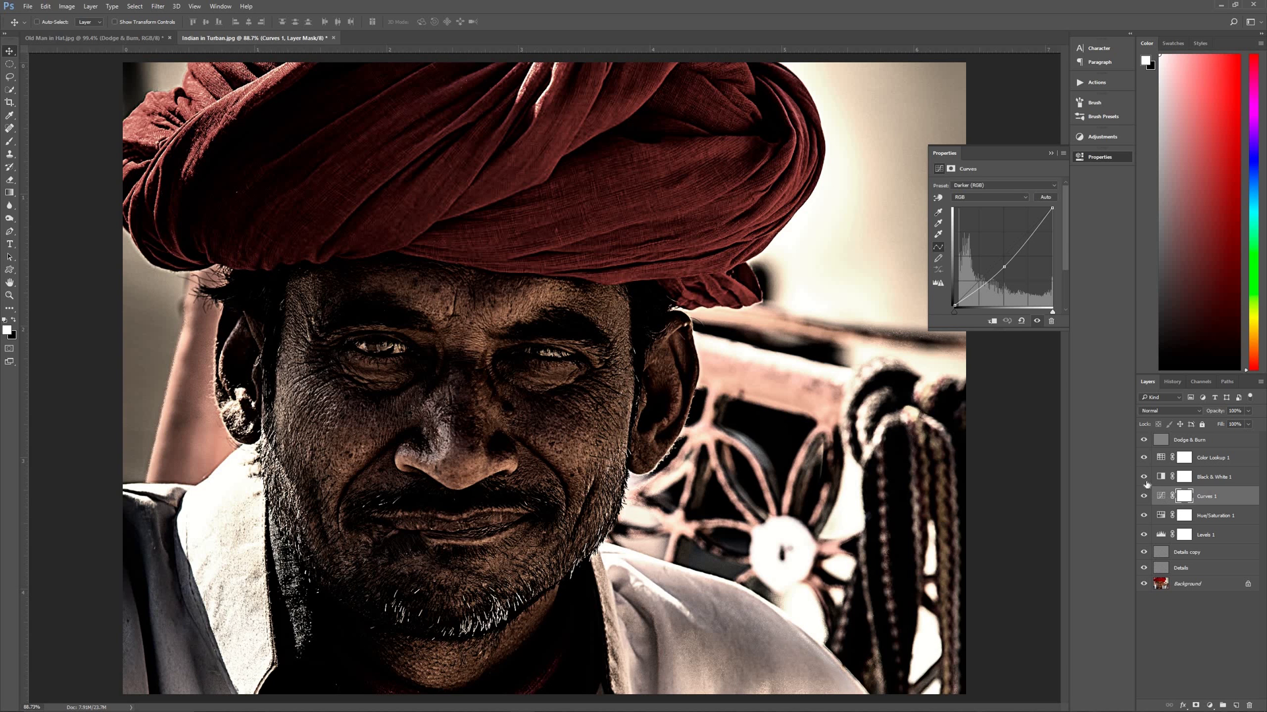
pyautogui.click(965, 186)
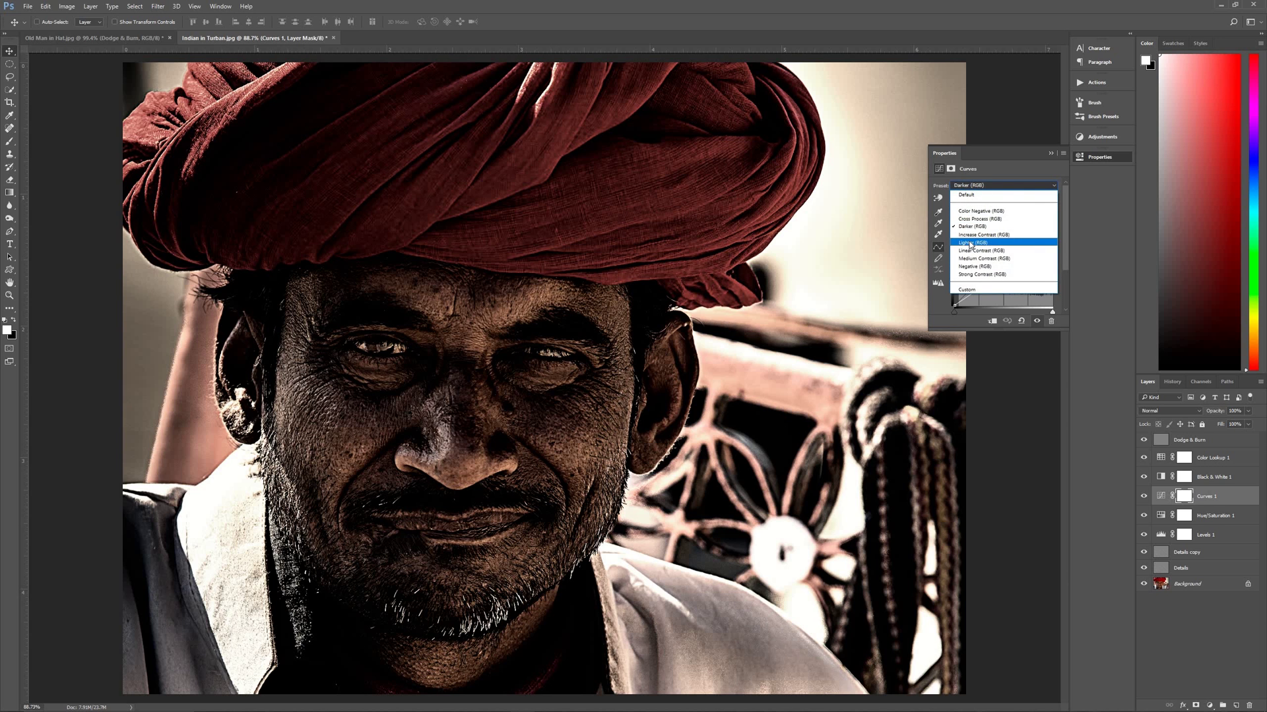
pyautogui.click(970, 243)
pyautogui.click(1051, 154)
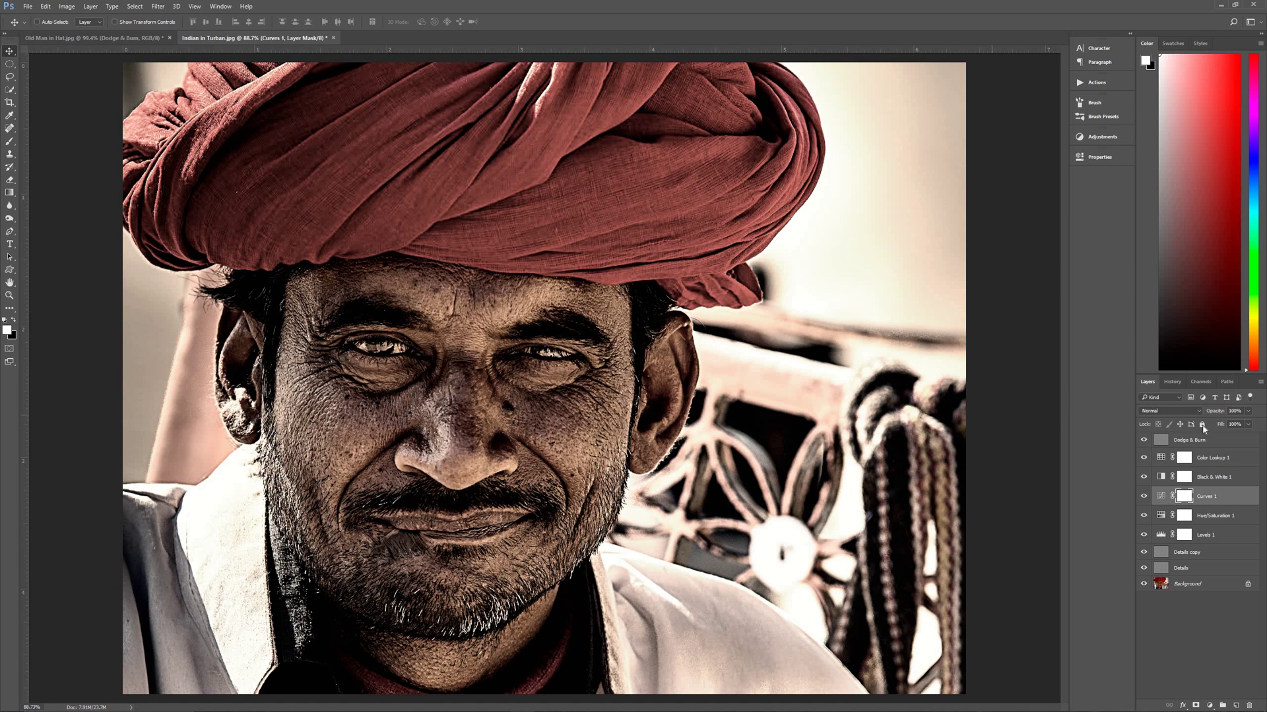
# Select the Dodge & Burn layer and switch to the Dodge Tool with an enlarged brush.
pyautogui.hotkey('alt', '.')
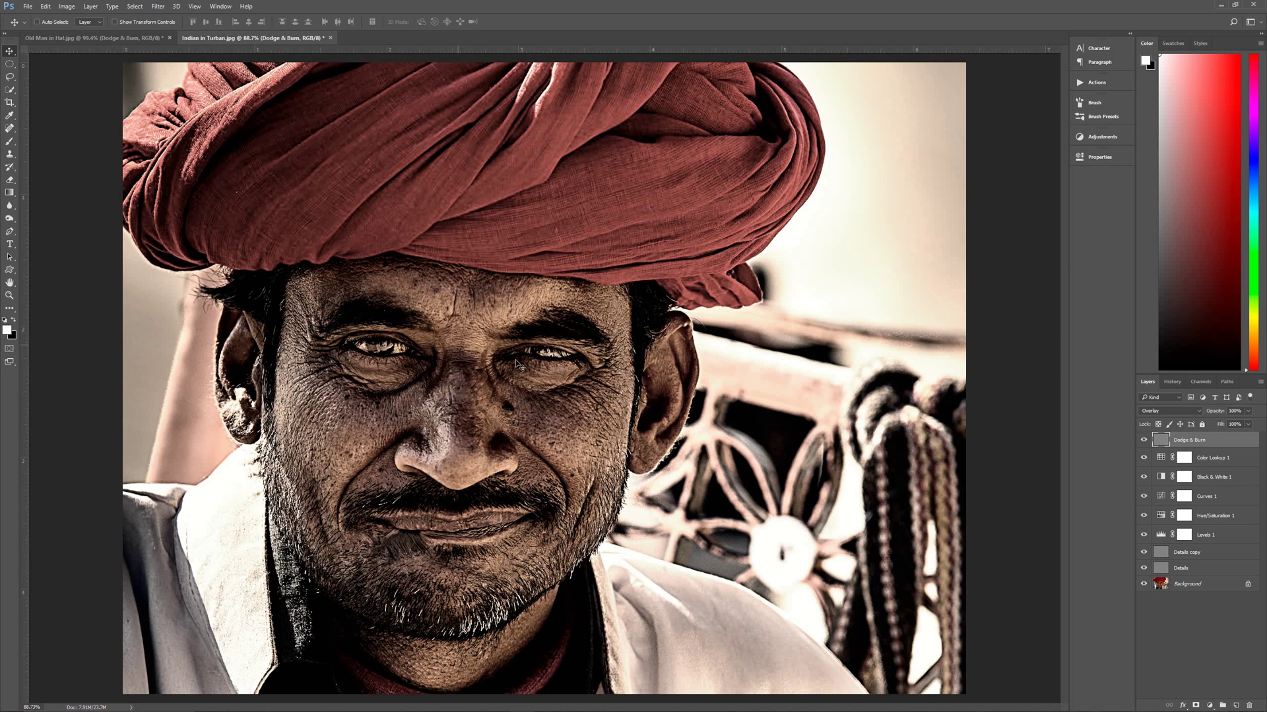
pyautogui.click(14, 217)
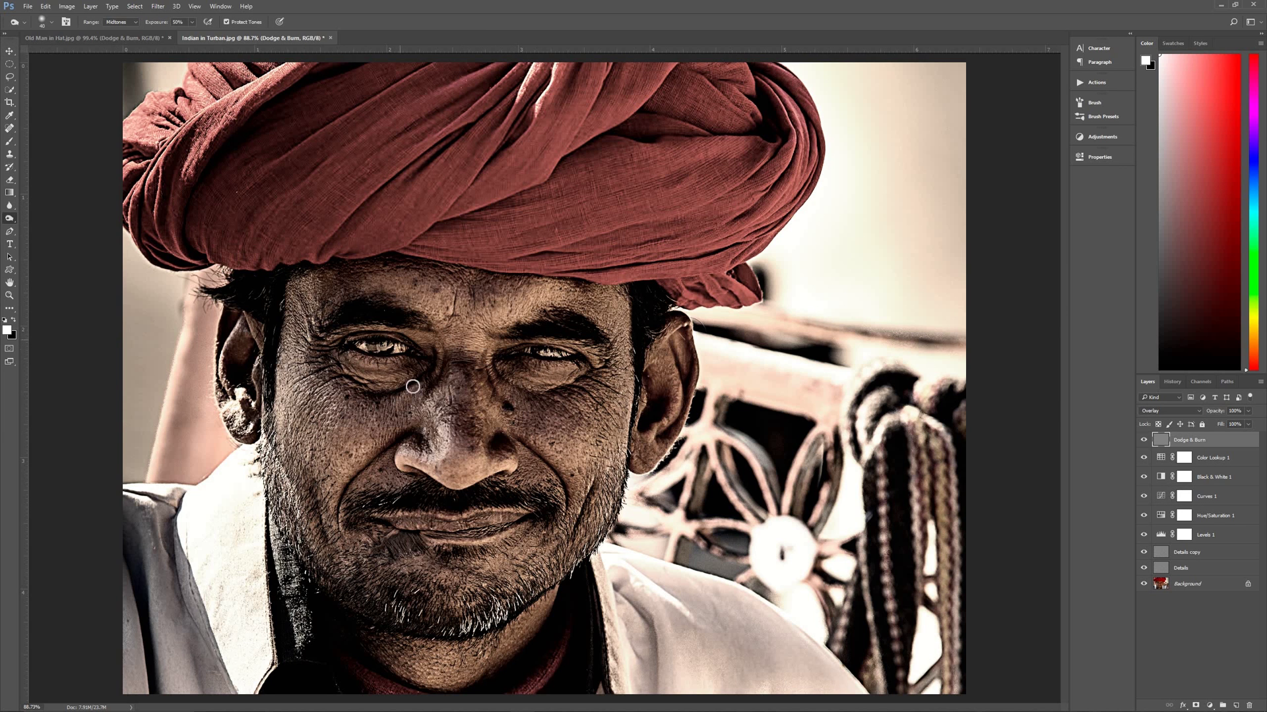
pyautogui.rightClick(14, 218)
pyautogui.click(47, 228)
pyautogui.press(']')
pyautogui.press(']')
pyautogui.press(']')
pyautogui.press(']')
pyautogui.press(']')
pyautogui.press(']')
pyautogui.press(']')
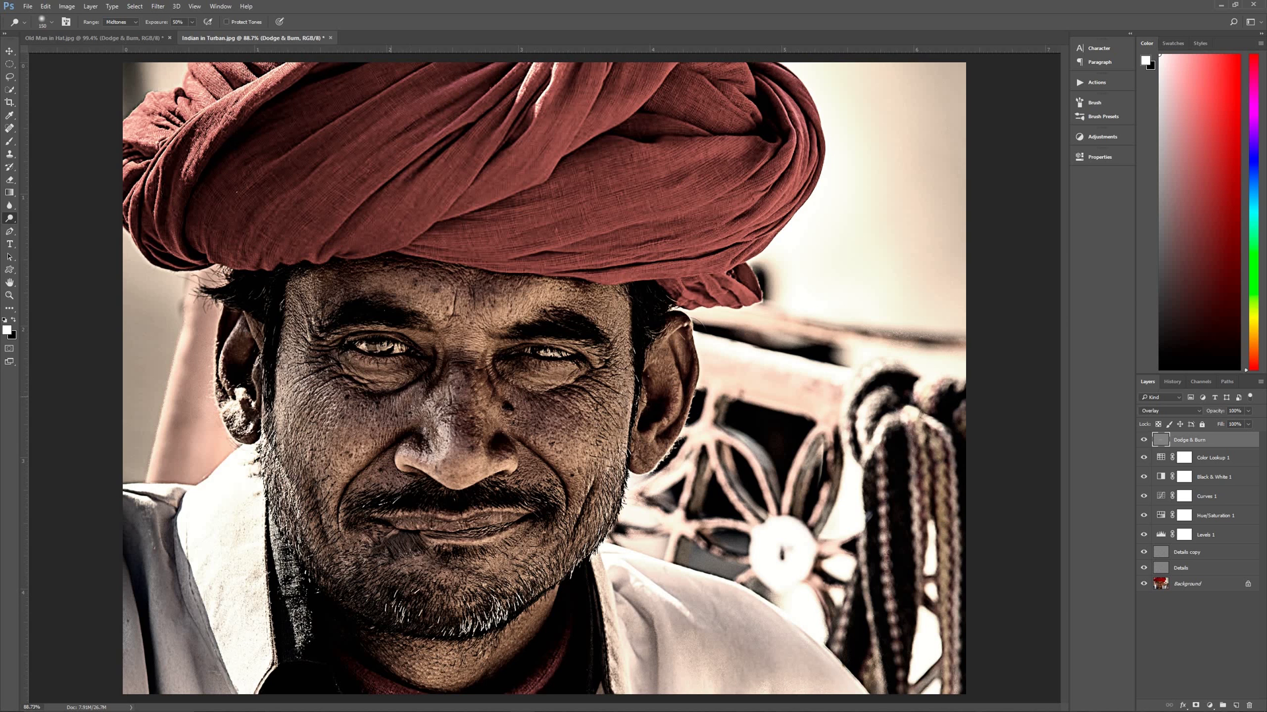
# Shrink the Dodge Tool brush and brighten both of the man's eyes and the highlights on his face.
pyautogui.press('[')
pyautogui.press('[')
pyautogui.press('[')
pyautogui.press('[')
pyautogui.press('[')
pyautogui.press('[')
pyautogui.moveTo(370, 344)
pyautogui.mouseDown()
pyautogui.moveTo(349, 343)
pyautogui.moveTo(398, 348)
pyautogui.moveTo(361, 343)
pyautogui.mouseUp()
pyautogui.moveTo(523, 351); pyautogui.dragTo(571, 350)
pyautogui.moveTo(491, 453)
pyautogui.mouseDown()
pyautogui.moveTo(502, 392)
pyautogui.moveTo(391, 385)
pyautogui.moveTo(463, 451)
pyautogui.moveTo(475, 437)
pyautogui.moveTo(466, 428)
pyautogui.moveTo(474, 457)
pyautogui.moveTo(585, 400)
pyautogui.moveTo(581, 382)
pyautogui.moveTo(507, 393)
pyautogui.moveTo(325, 379)
pyautogui.moveTo(359, 348)
pyautogui.moveTo(302, 294)
pyautogui.moveTo(384, 264)
pyautogui.moveTo(618, 305)
pyautogui.moveTo(308, 282)
pyautogui.mouseUp()
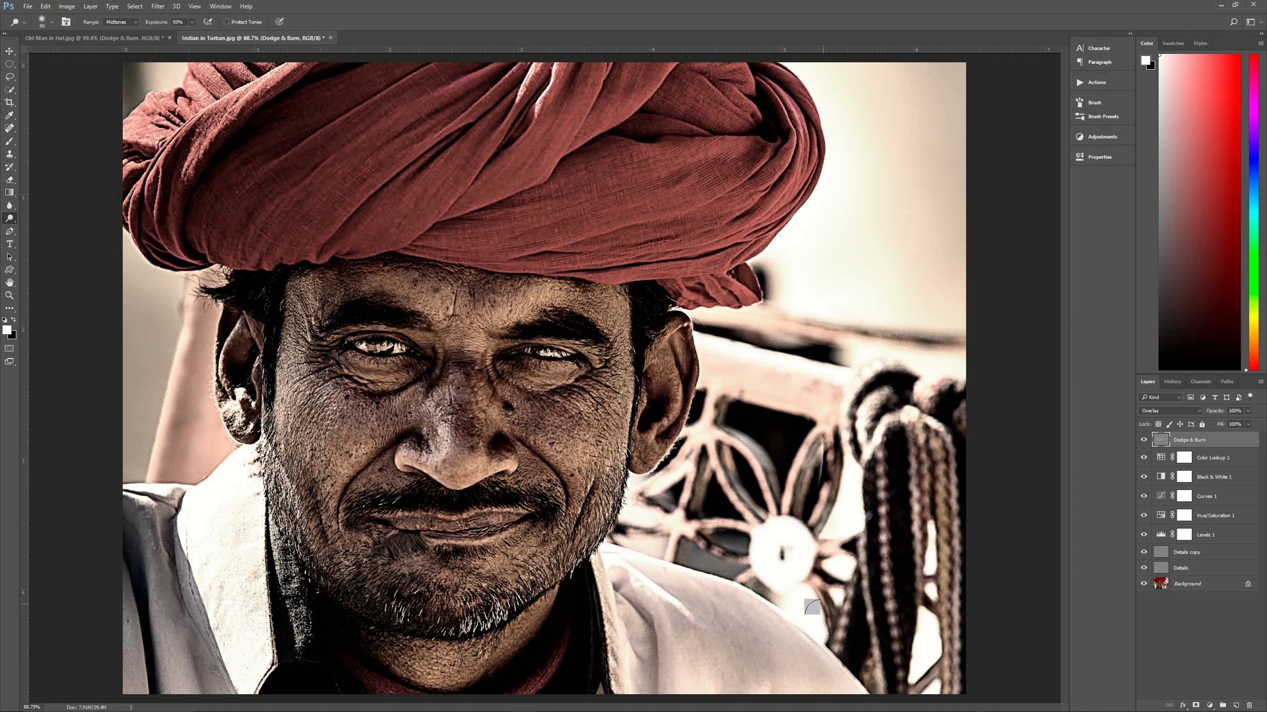